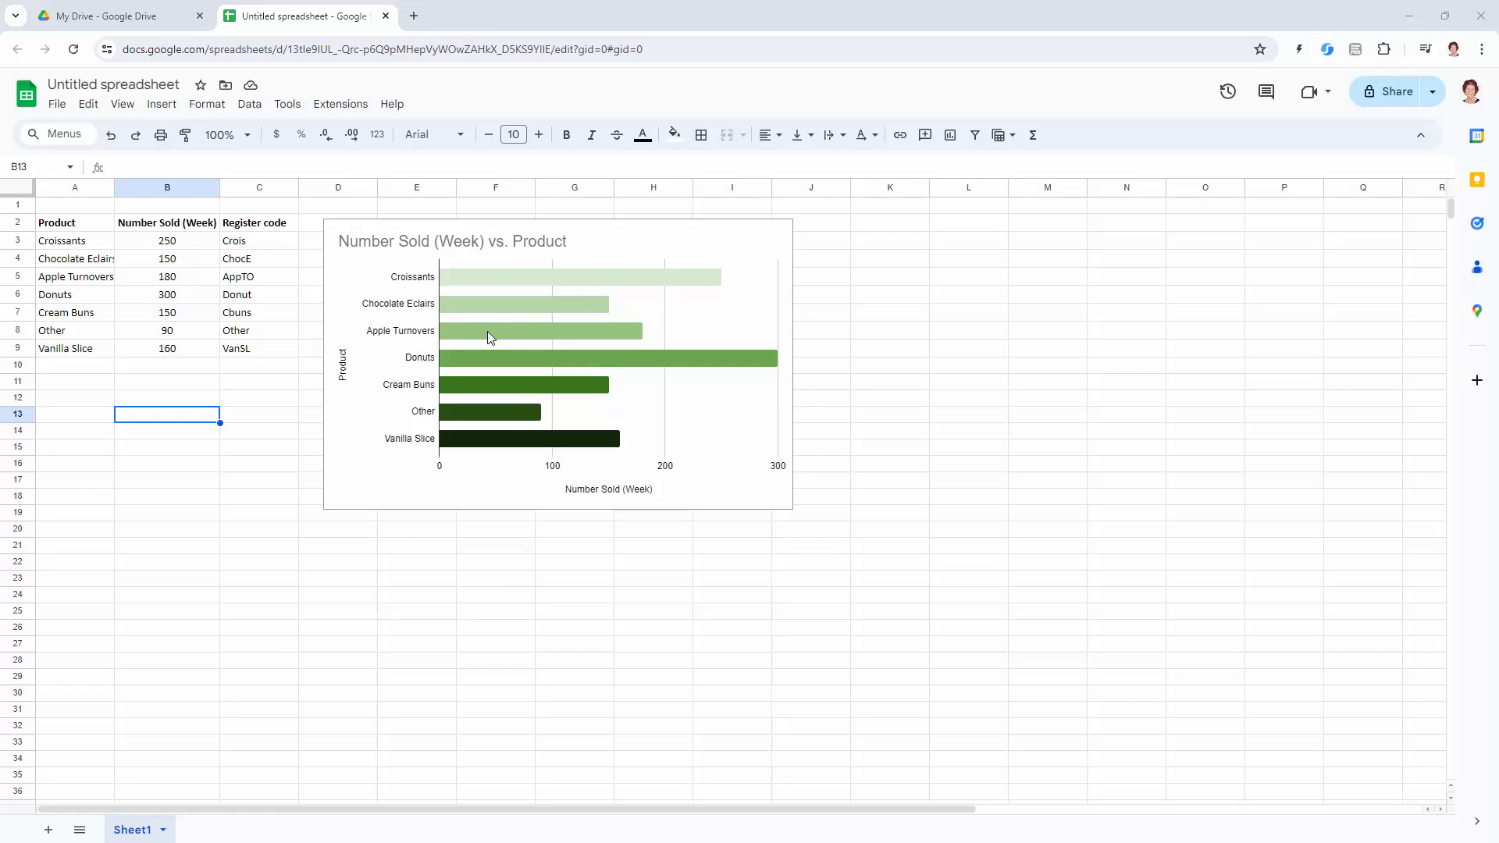
Set the Apple Turnovers number sold to 120 to test the chart, and restore it to 180
left_click(186, 281)
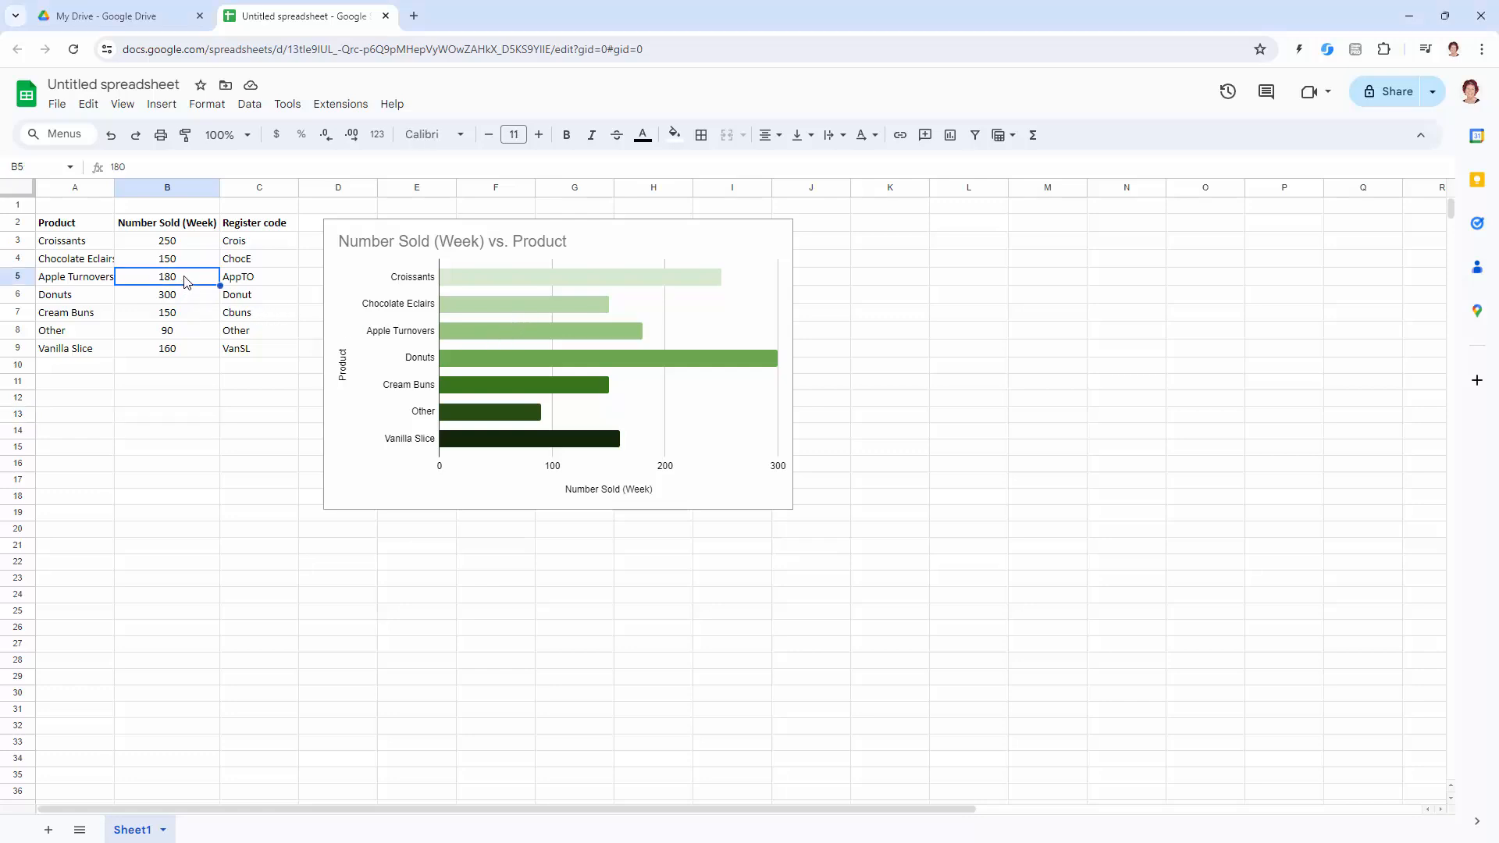
type("12")
key("Tab")
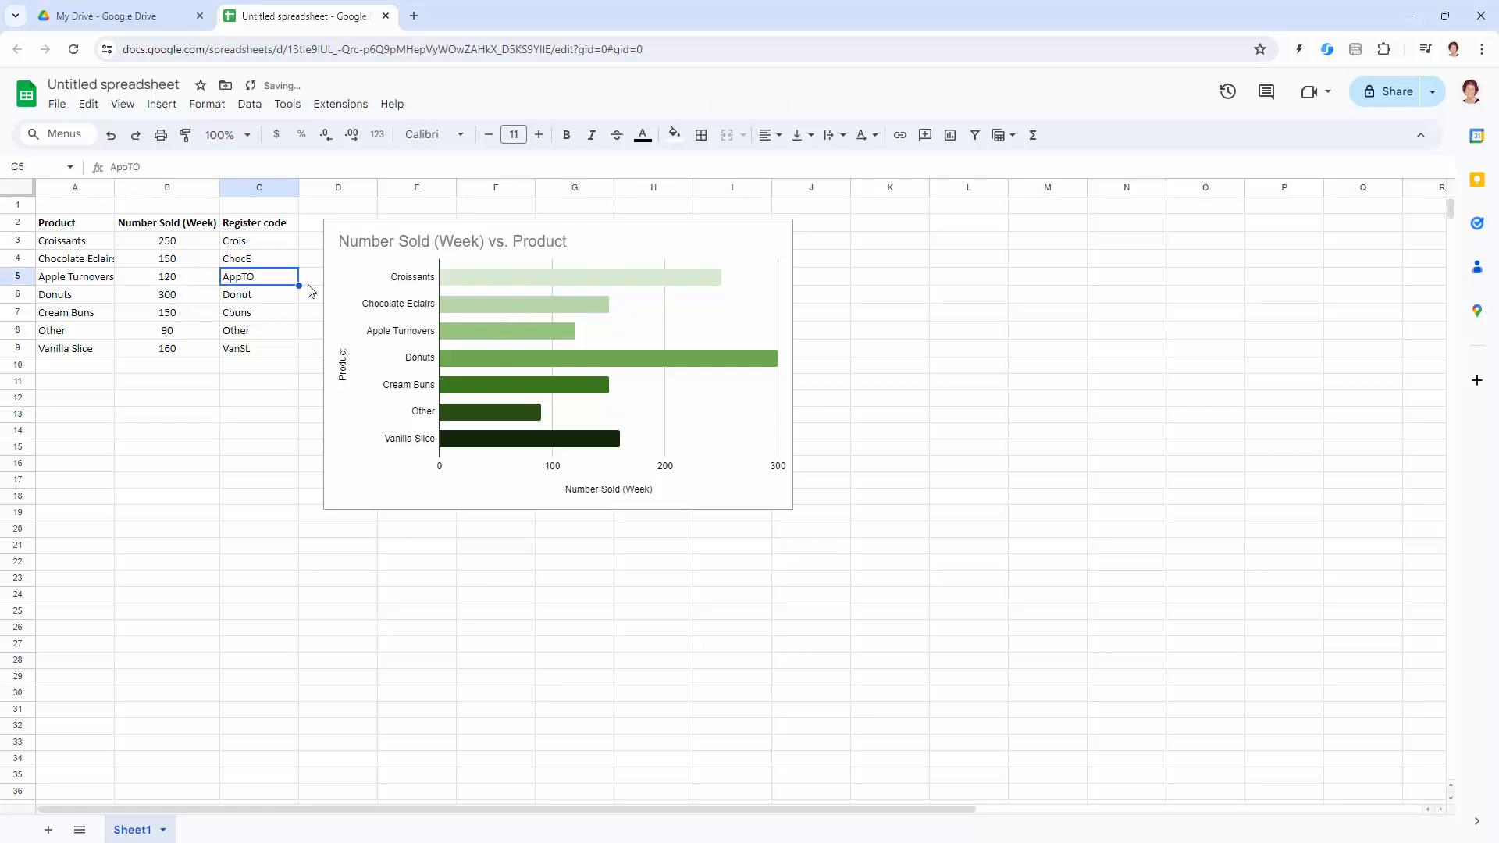
left_click(177, 277)
type("1")
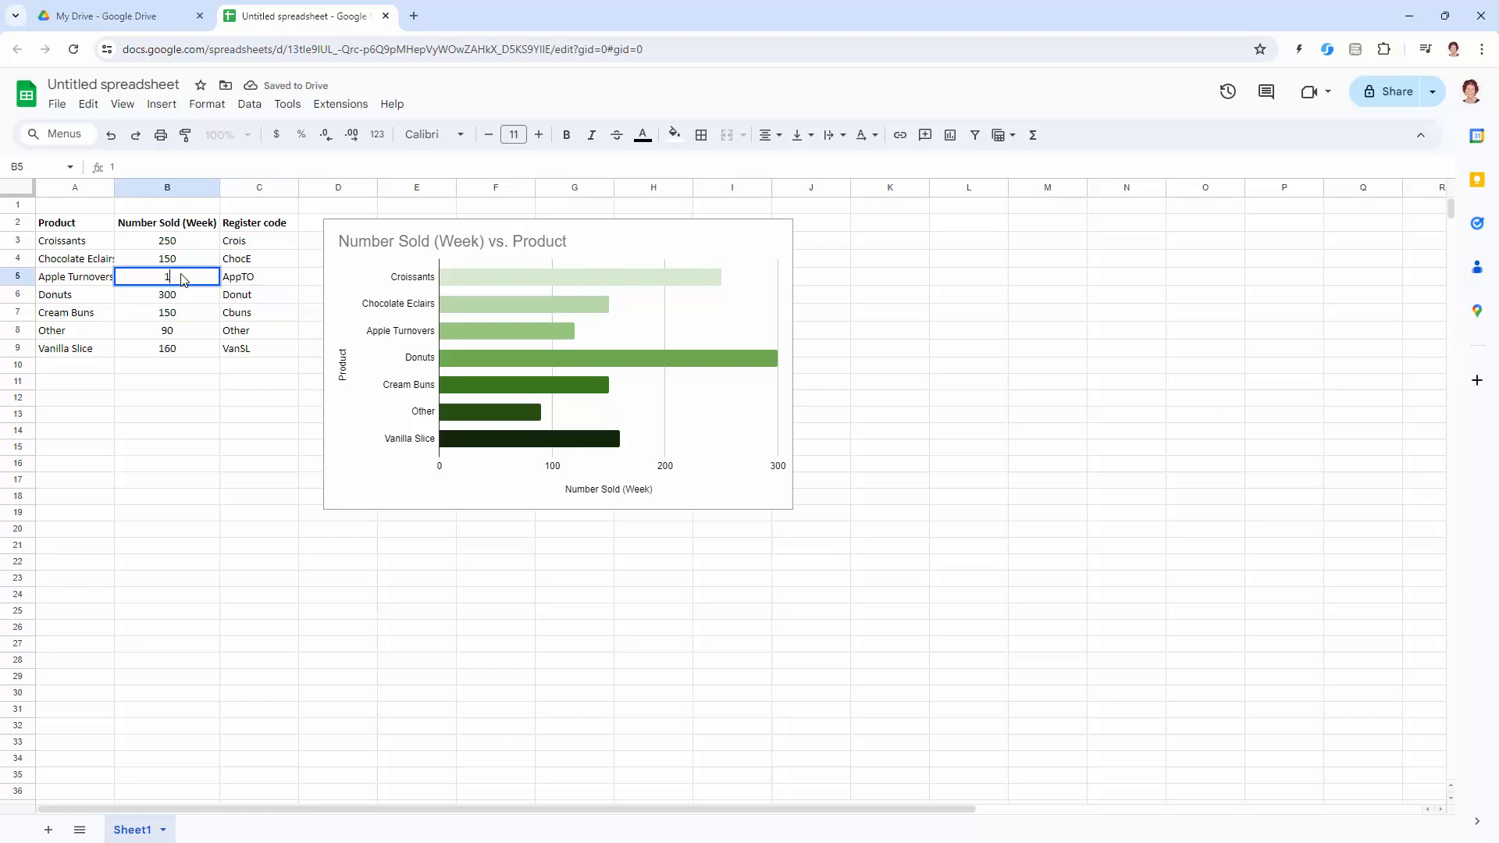
type("80")
key("Tab")
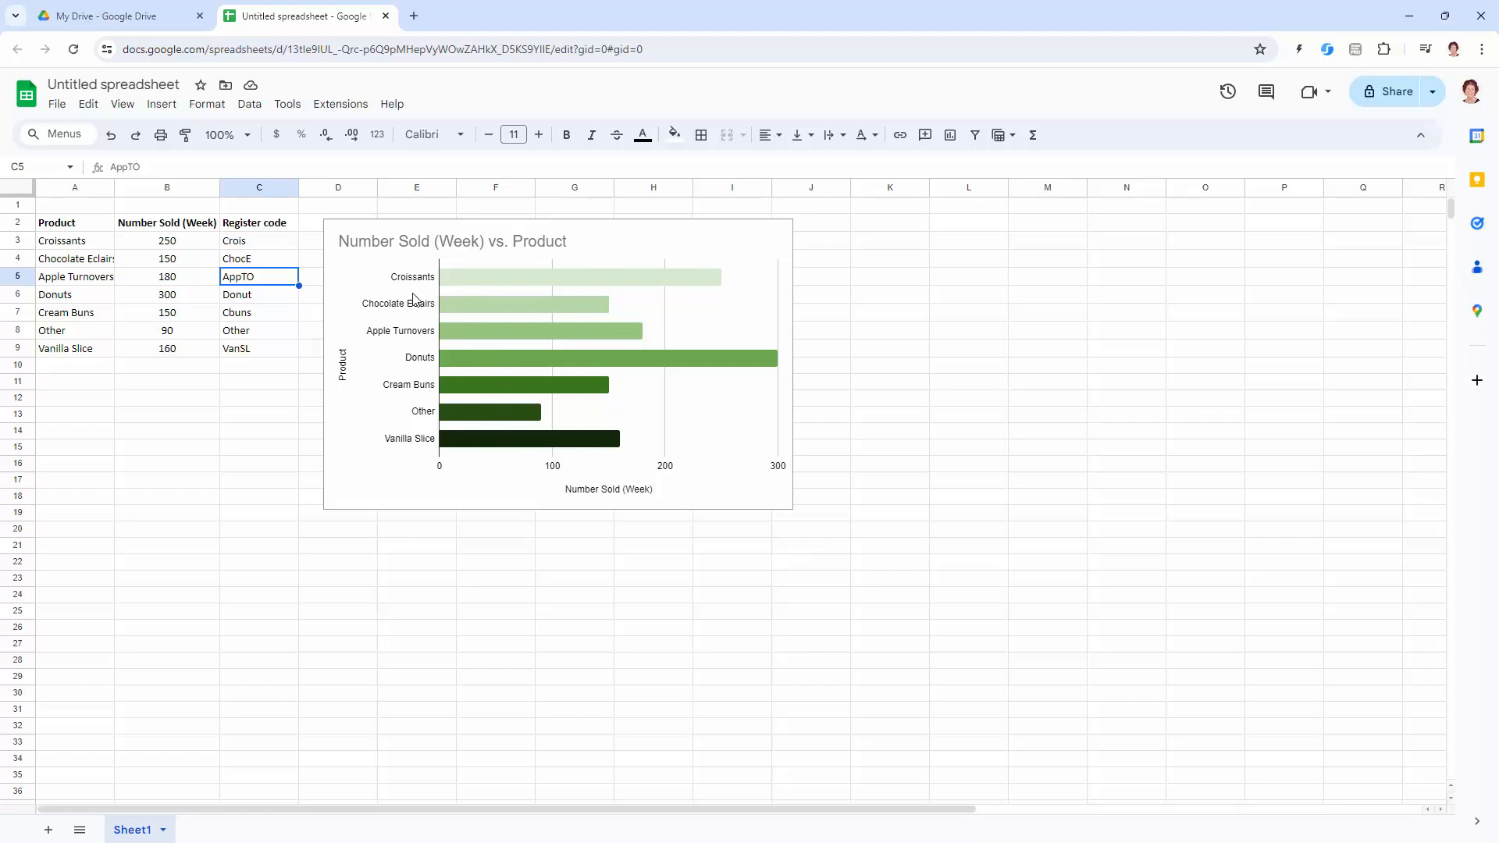
Switch to Google Drive and create a new folder named Templates in My Drive
left_click(96, 19)
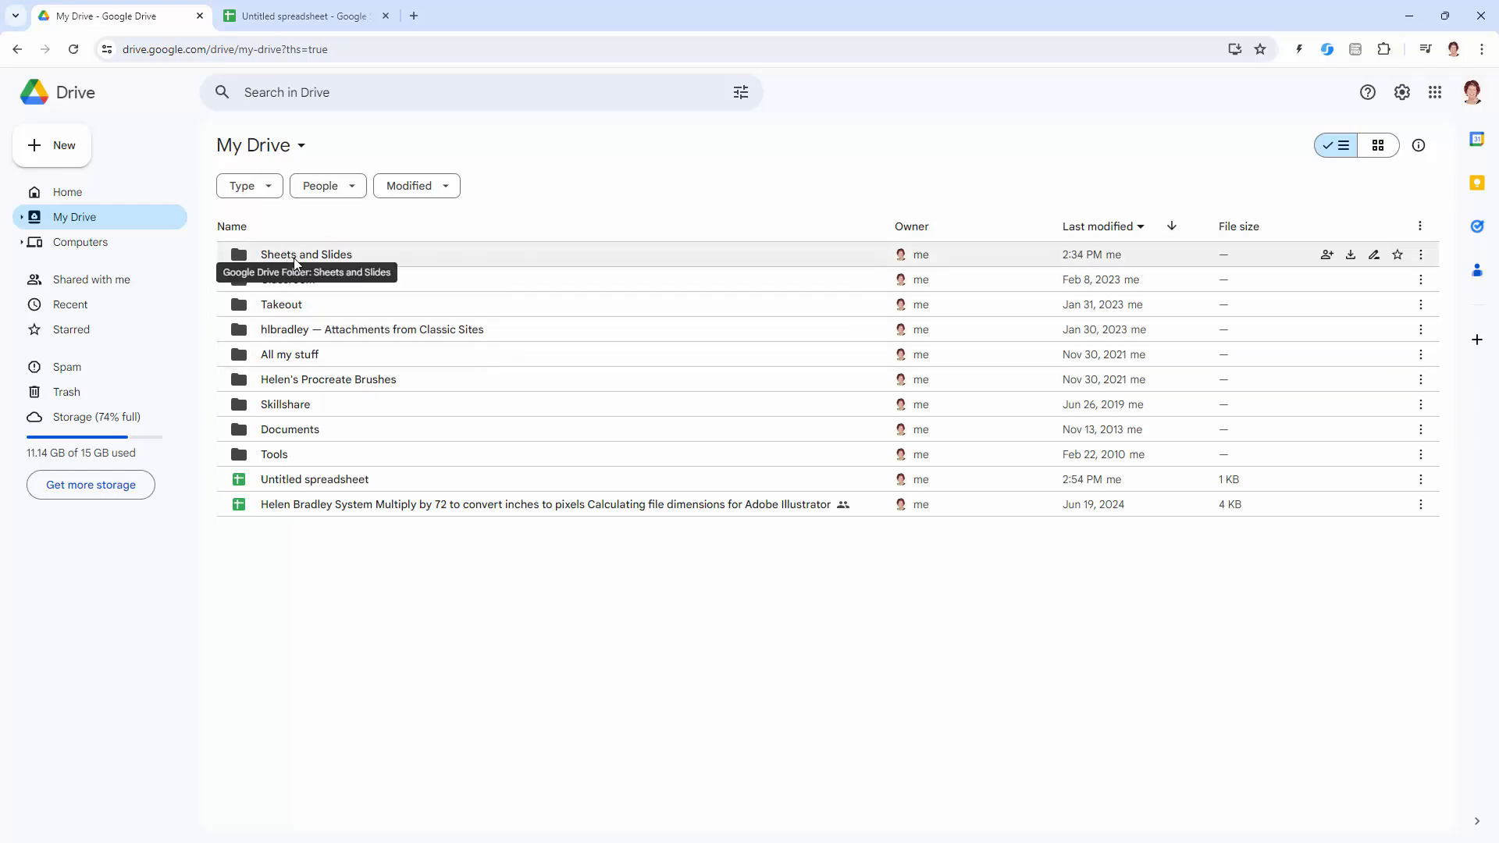
left_click(39, 148)
left_click(72, 142)
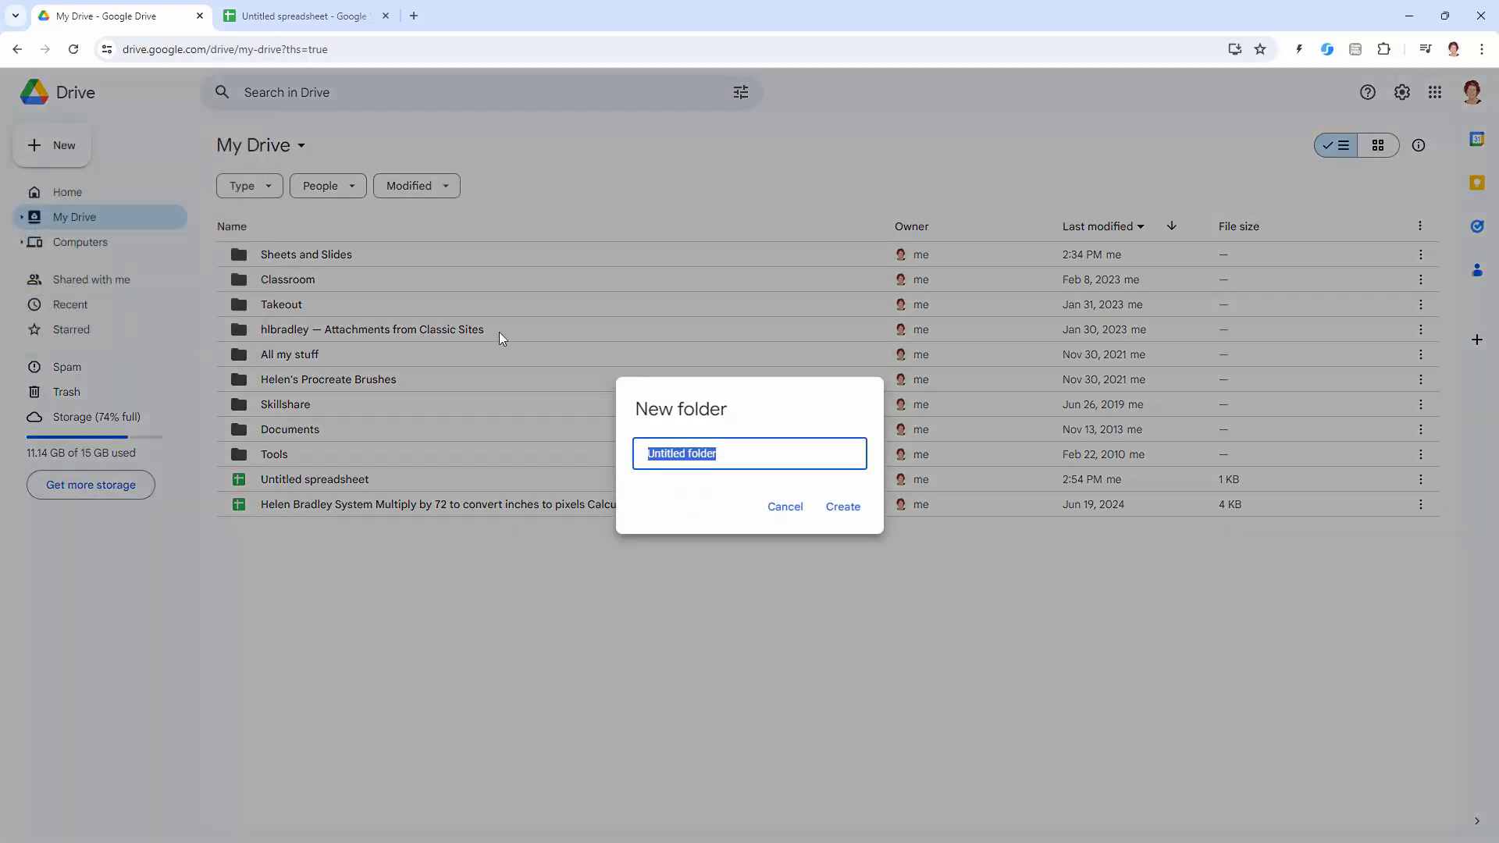
type("Templates")
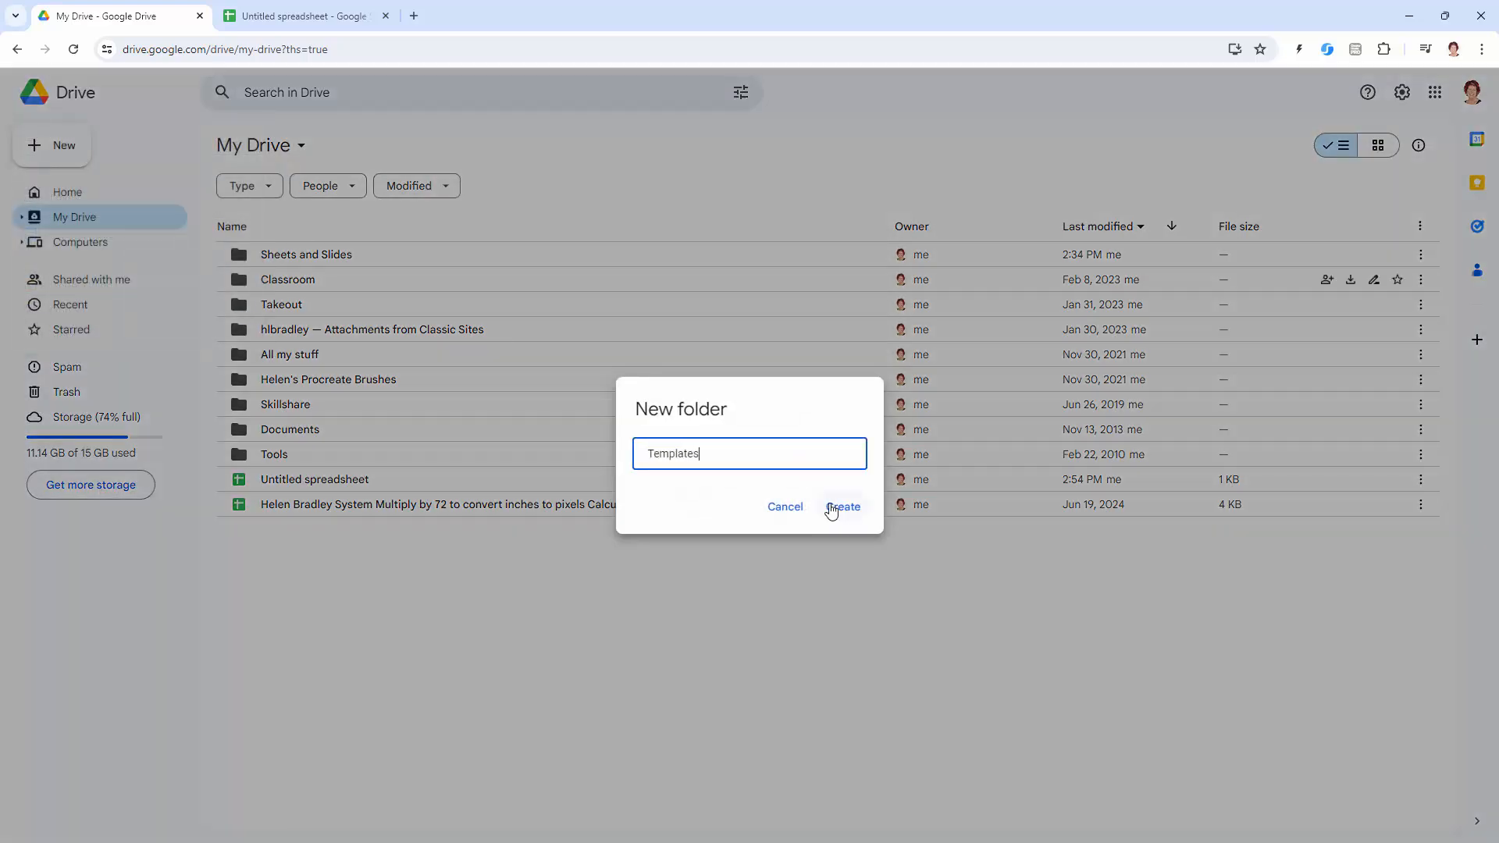
left_click(832, 511)
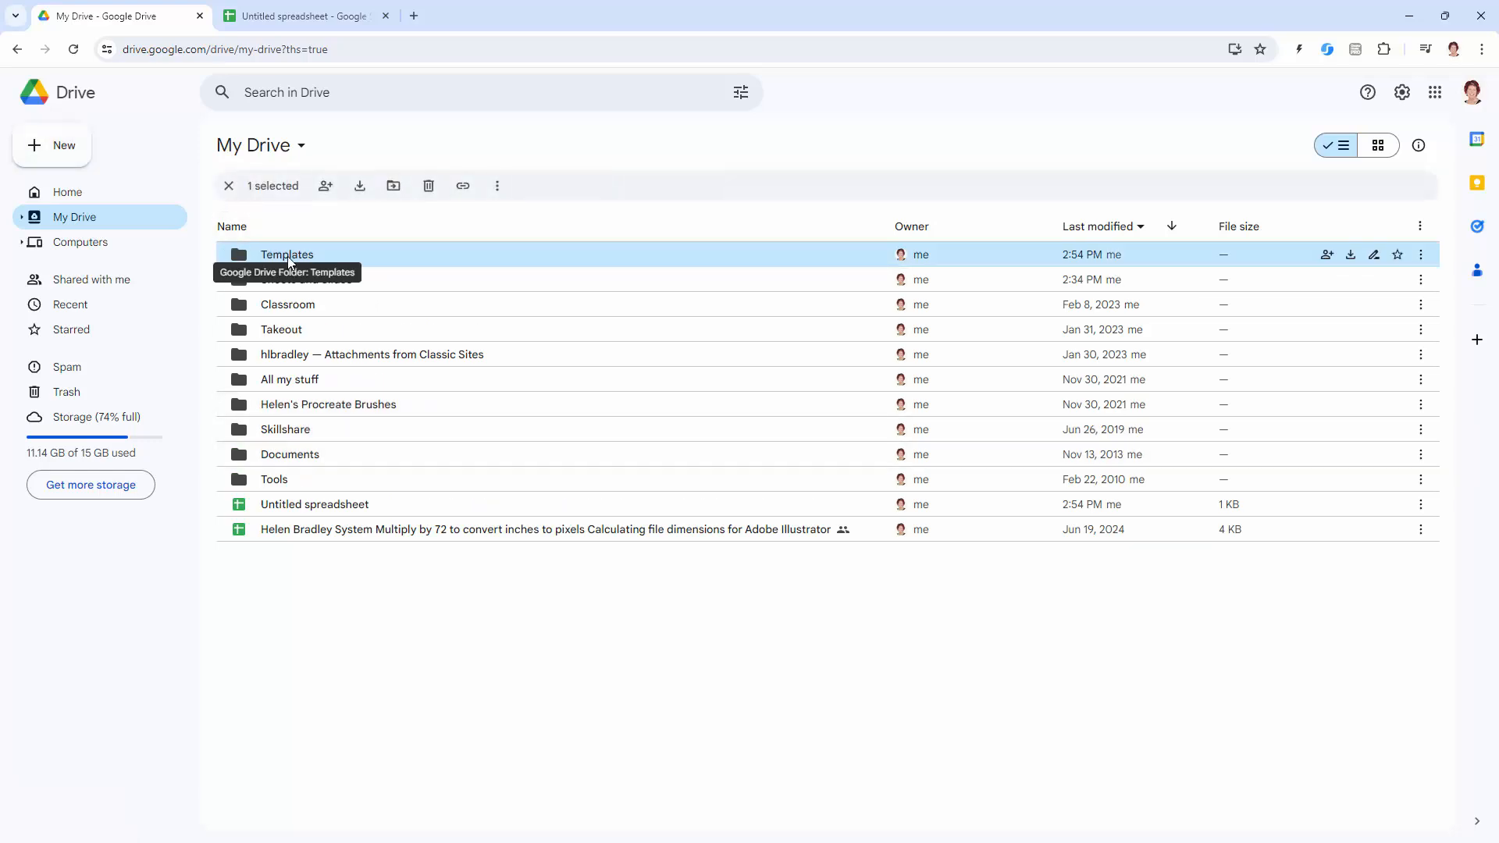
Return to the untitled spreadsheet in Google Sheets and rename it as Bar chart template
left_click(279, 16)
left_click(188, 82)
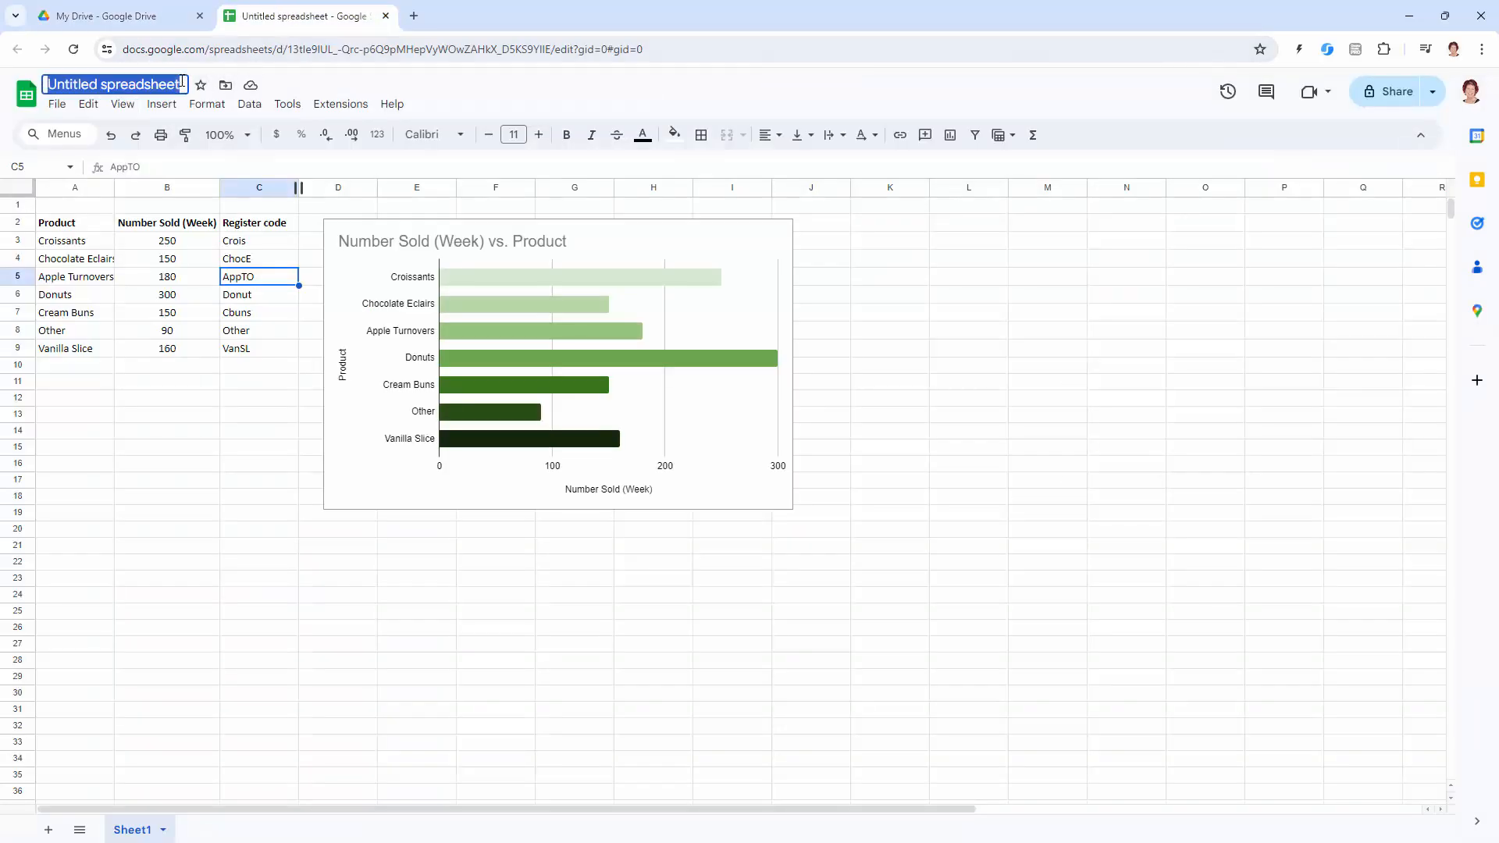
type("Bar chart")
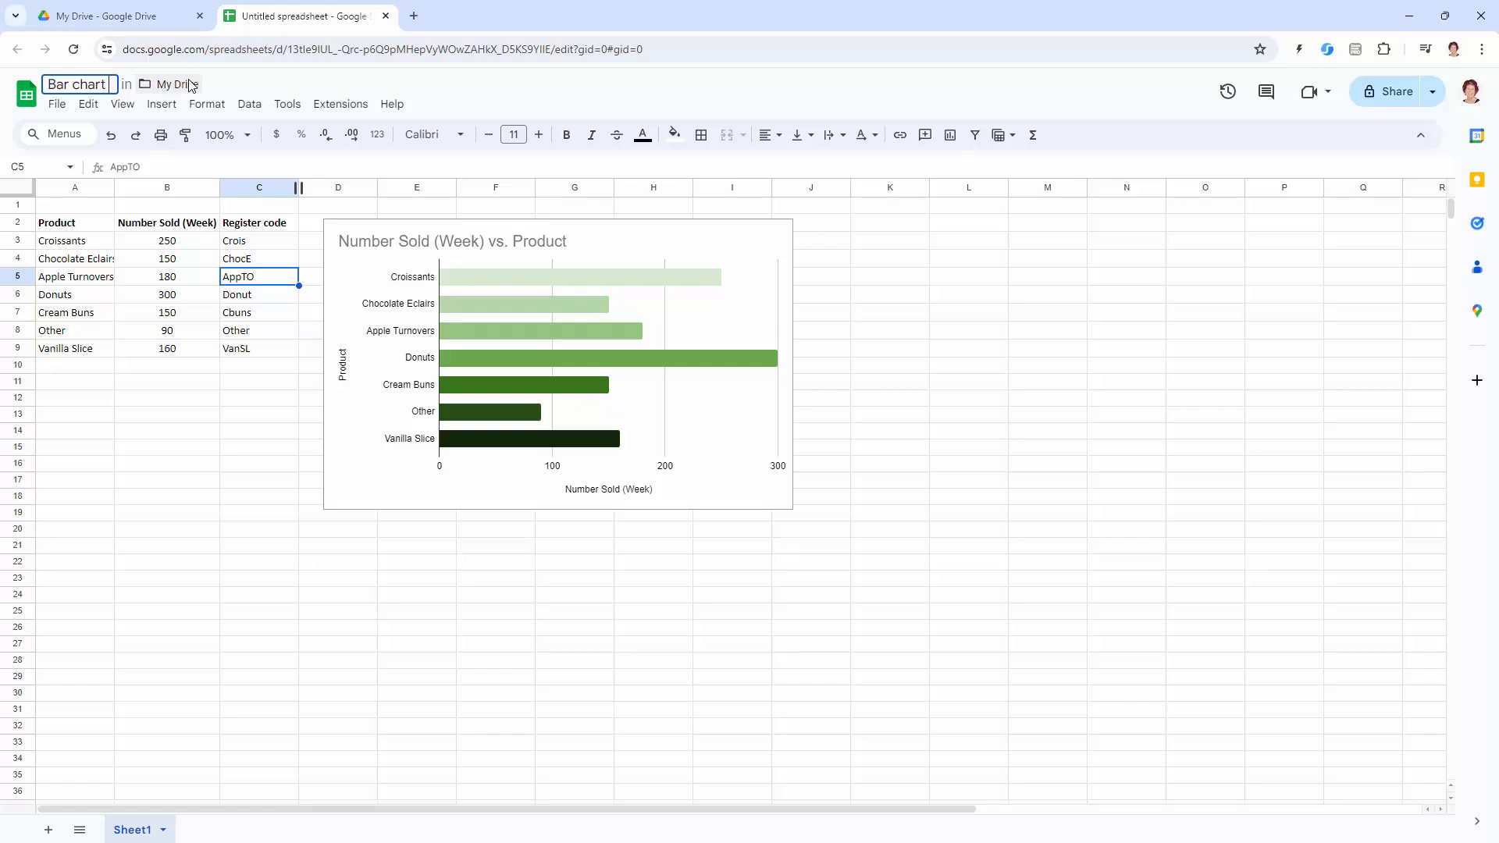
type(" template")
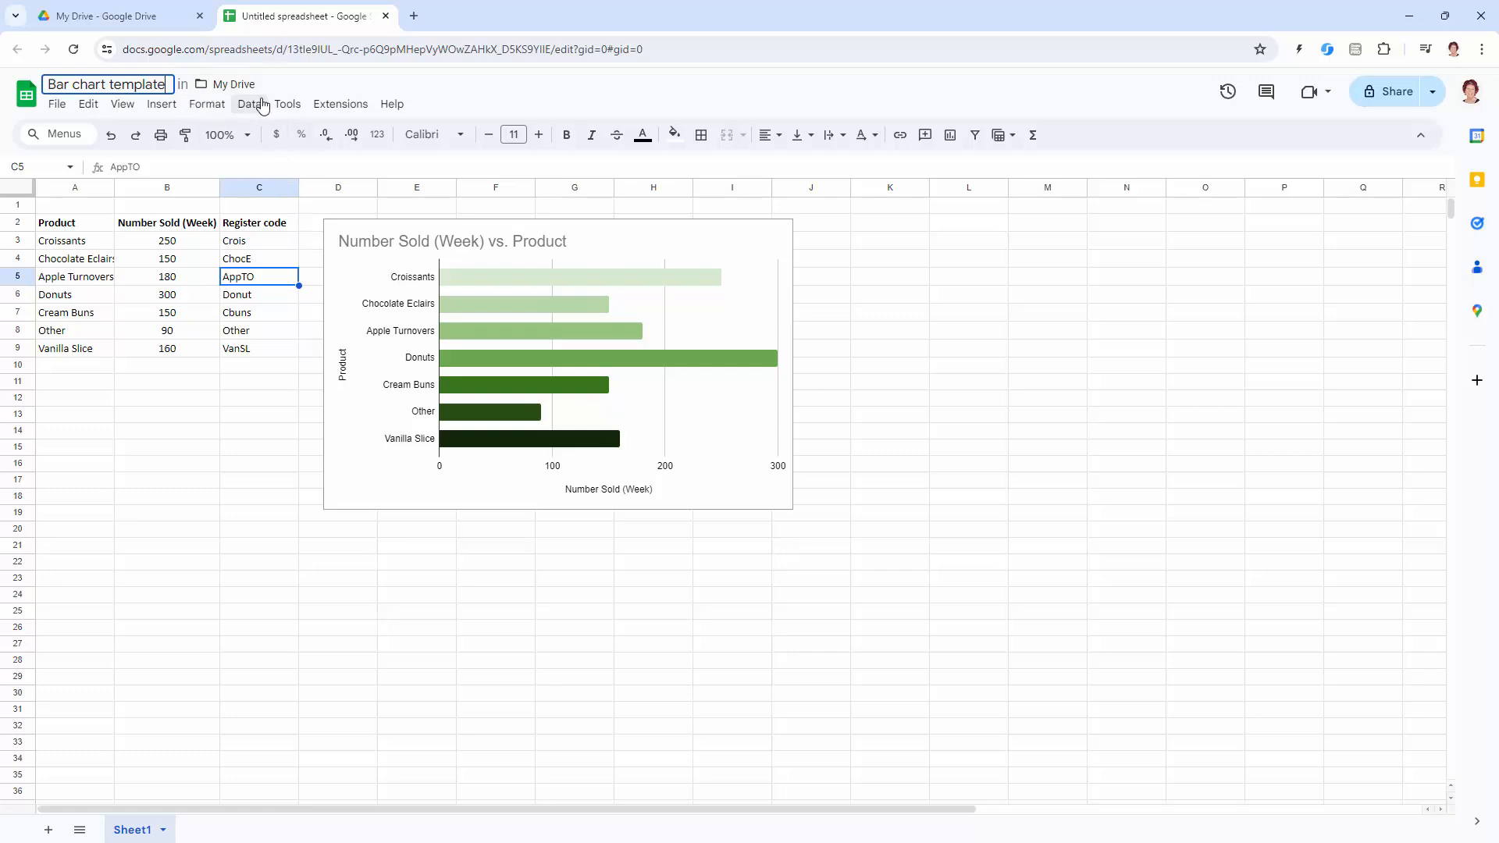
Move the spreadsheet from My Drive into the Templates folder
left_click(226, 86)
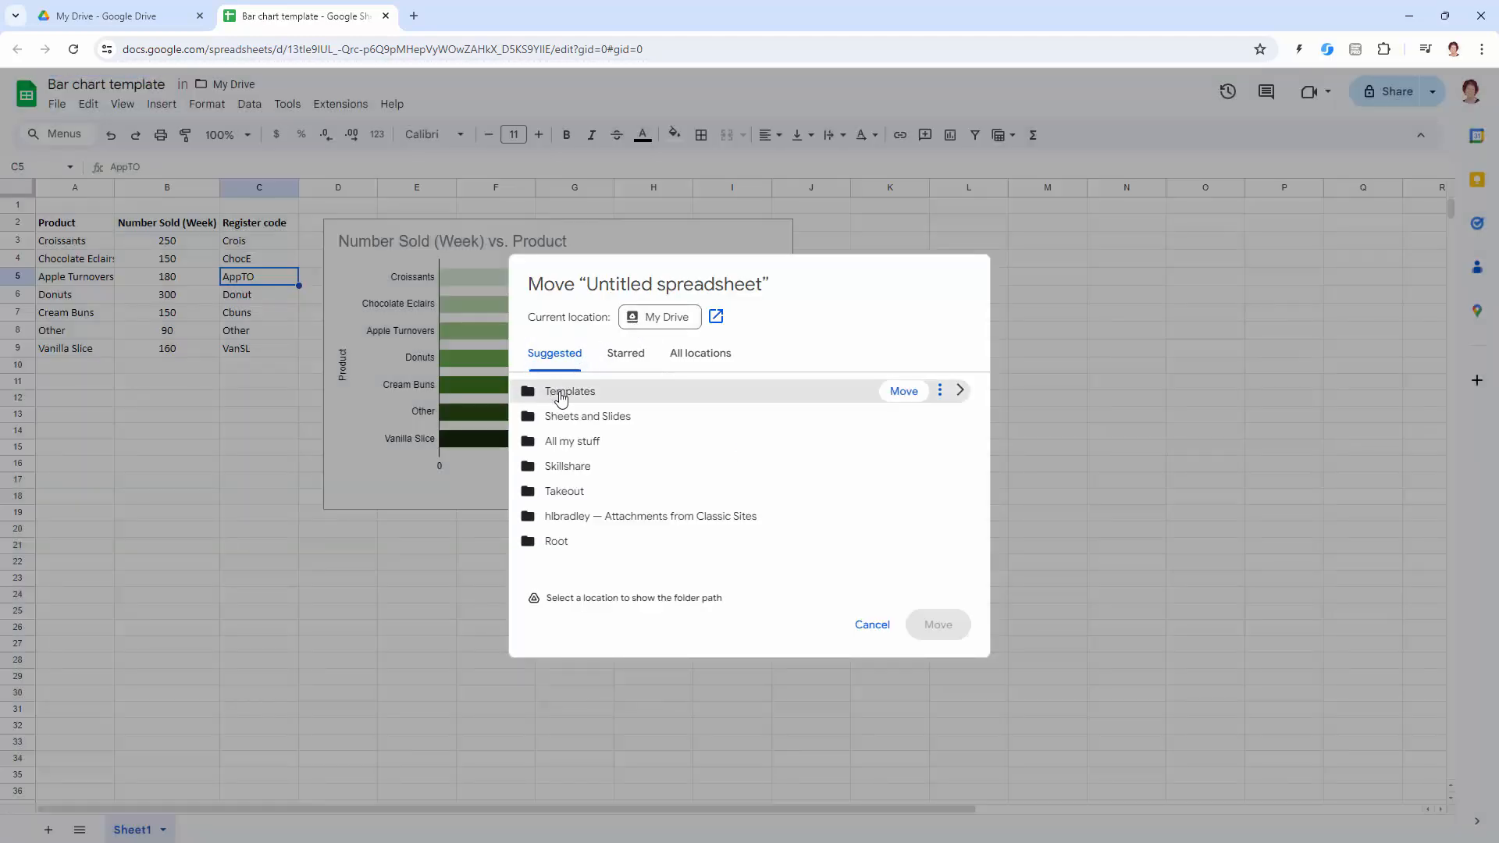
left_click(627, 392)
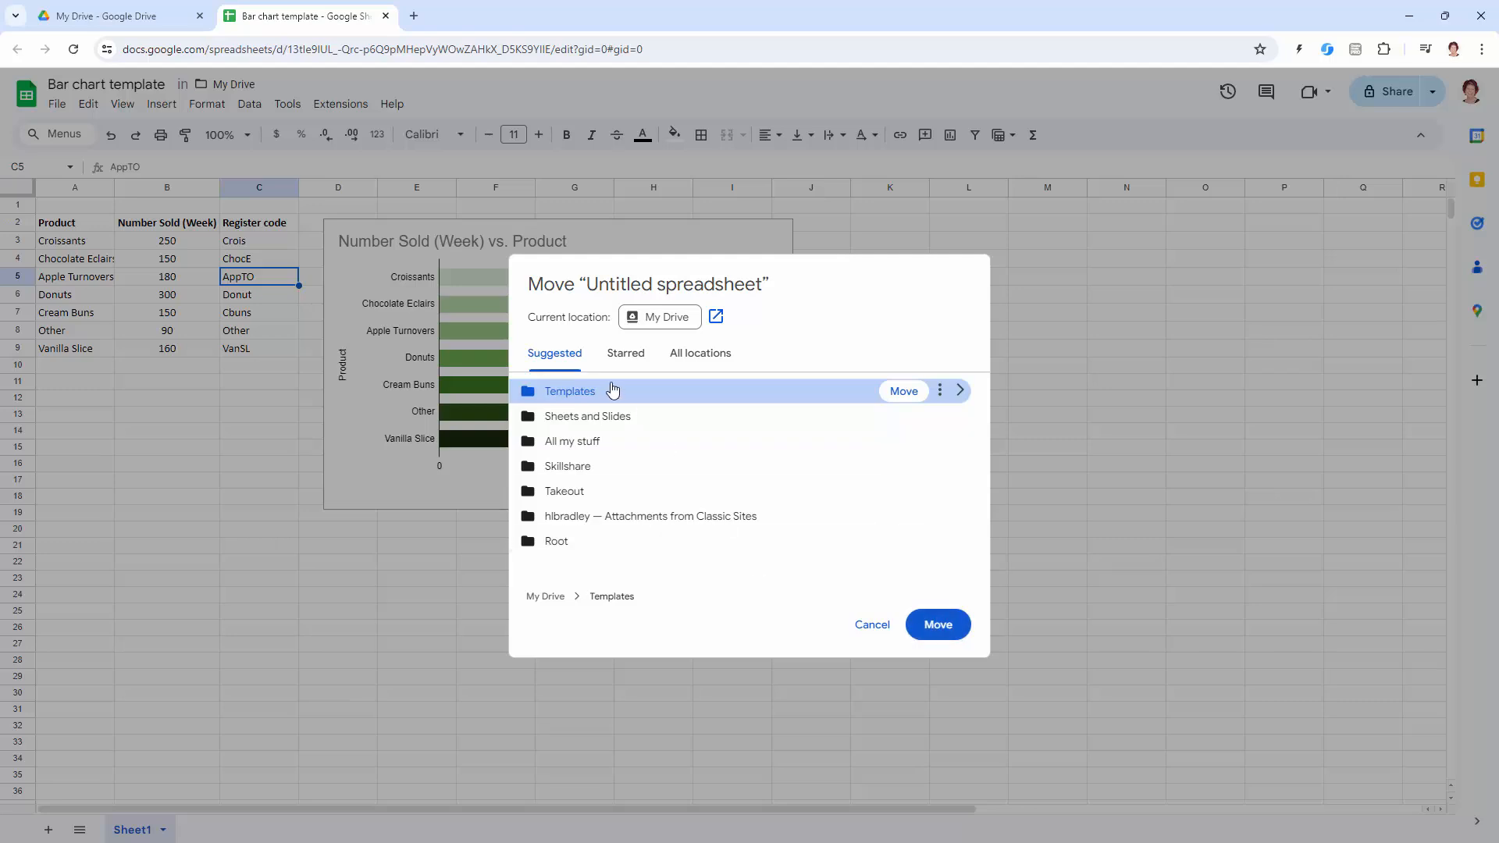
left_click(939, 625)
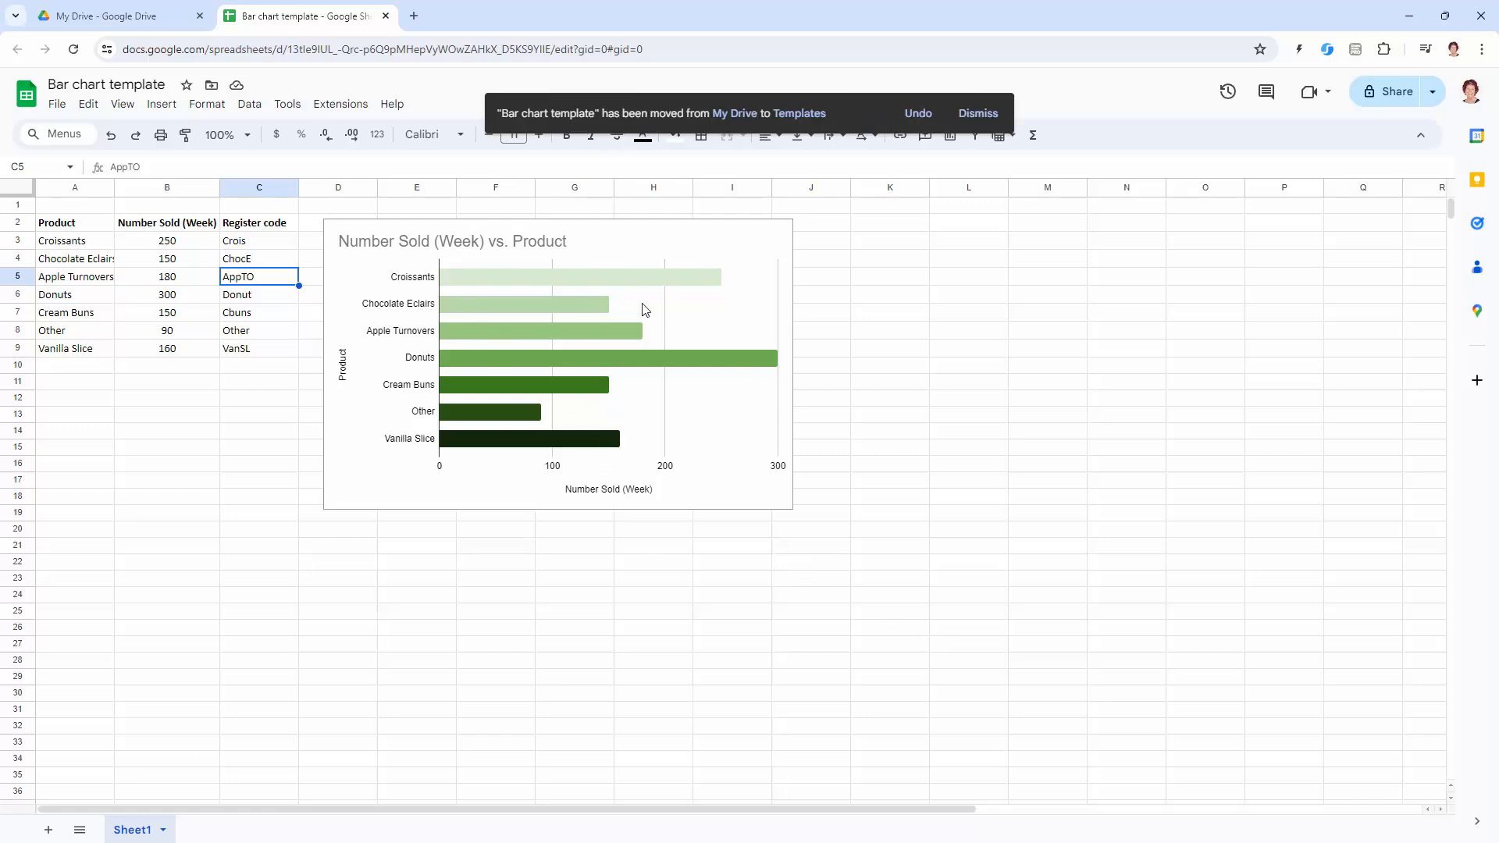
Close the spreadsheet and reopen Bar chart template from the Templates folder in Google Drive
left_click(386, 19)
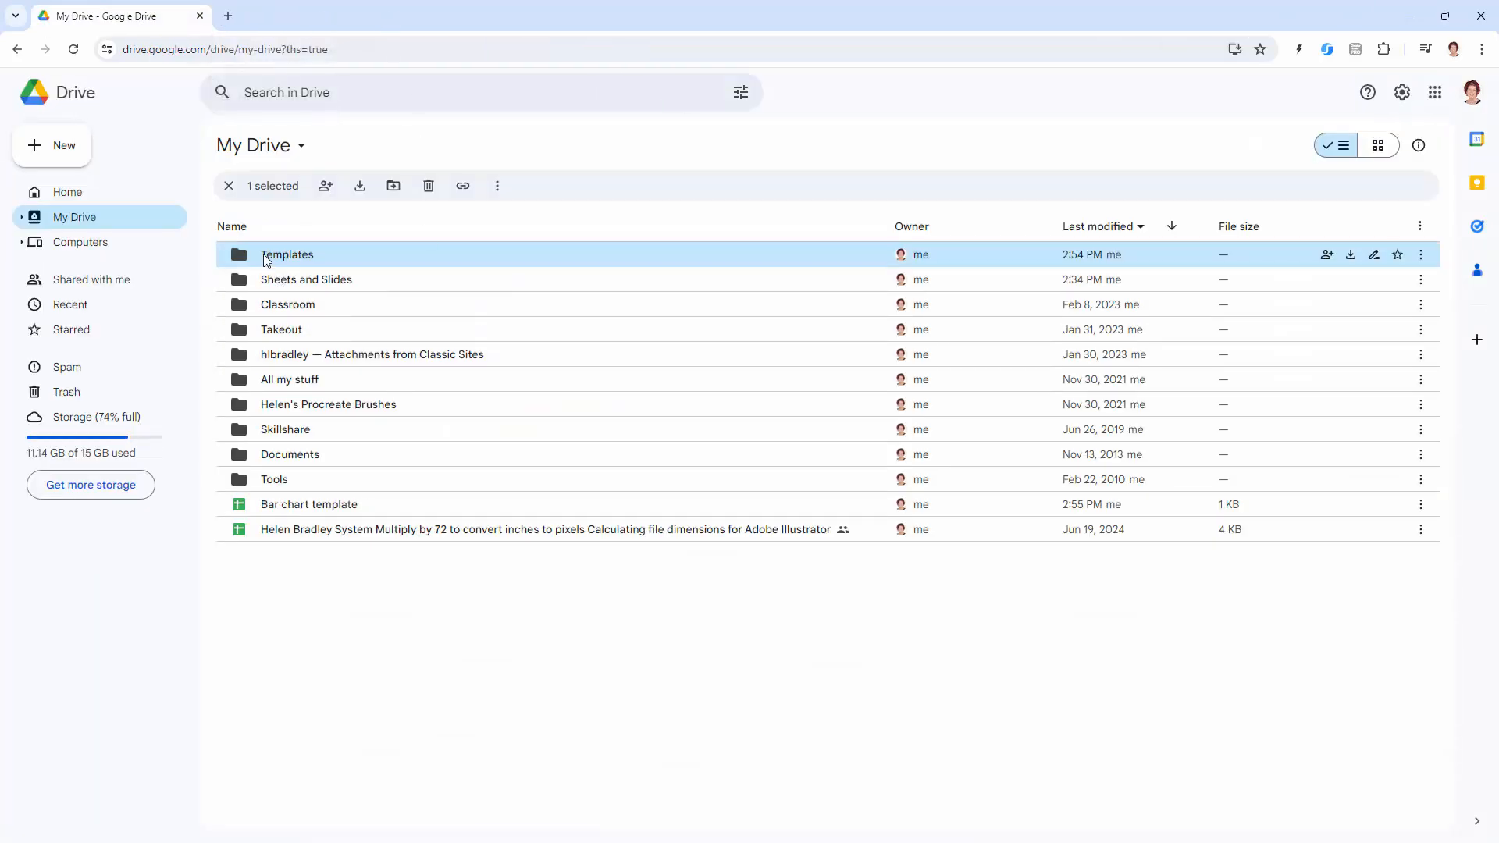
double_click(267, 257)
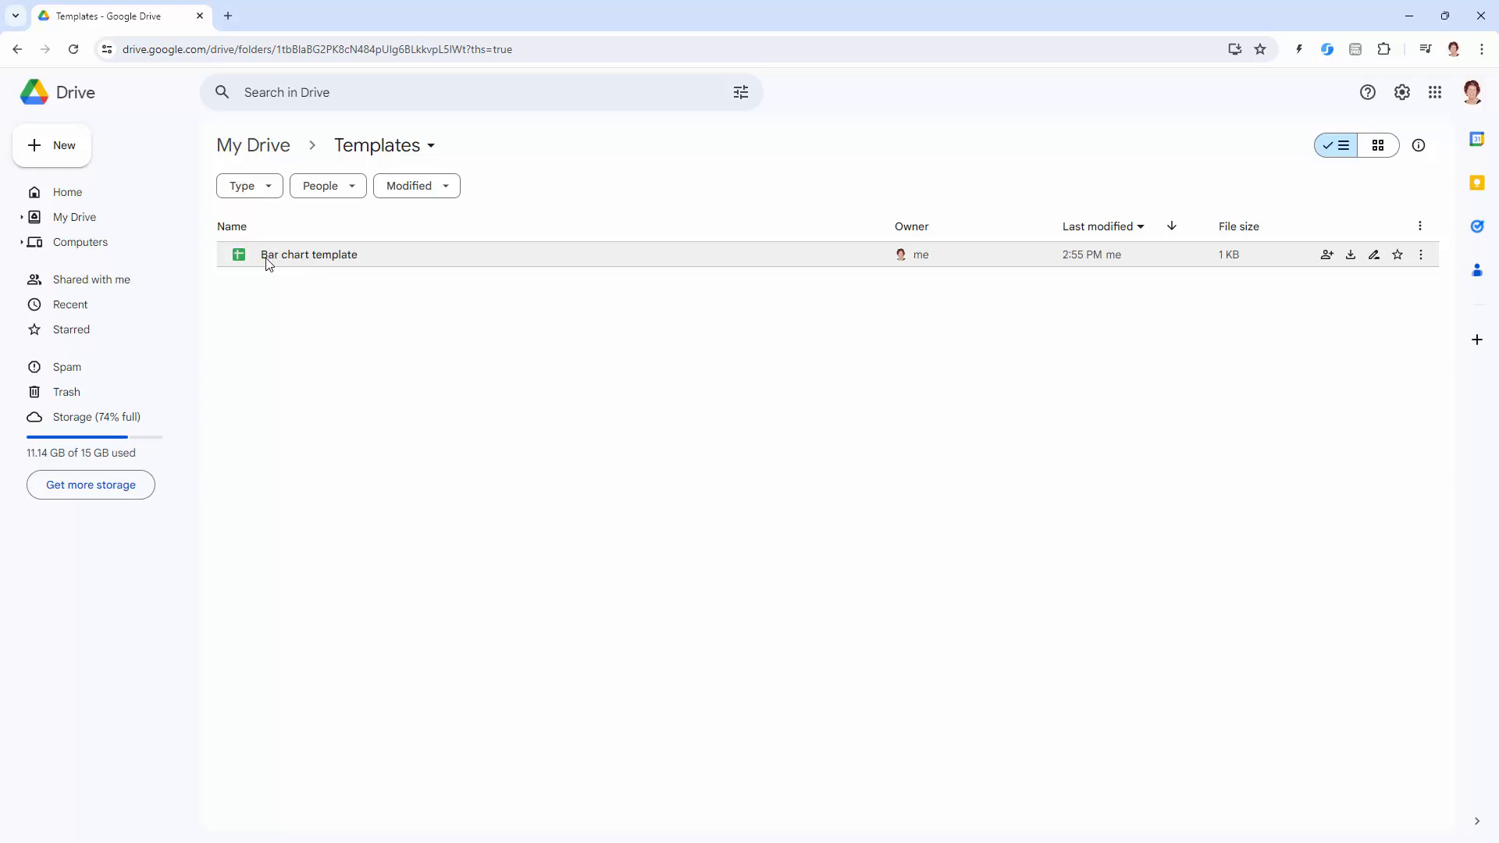
double_click(310, 257)
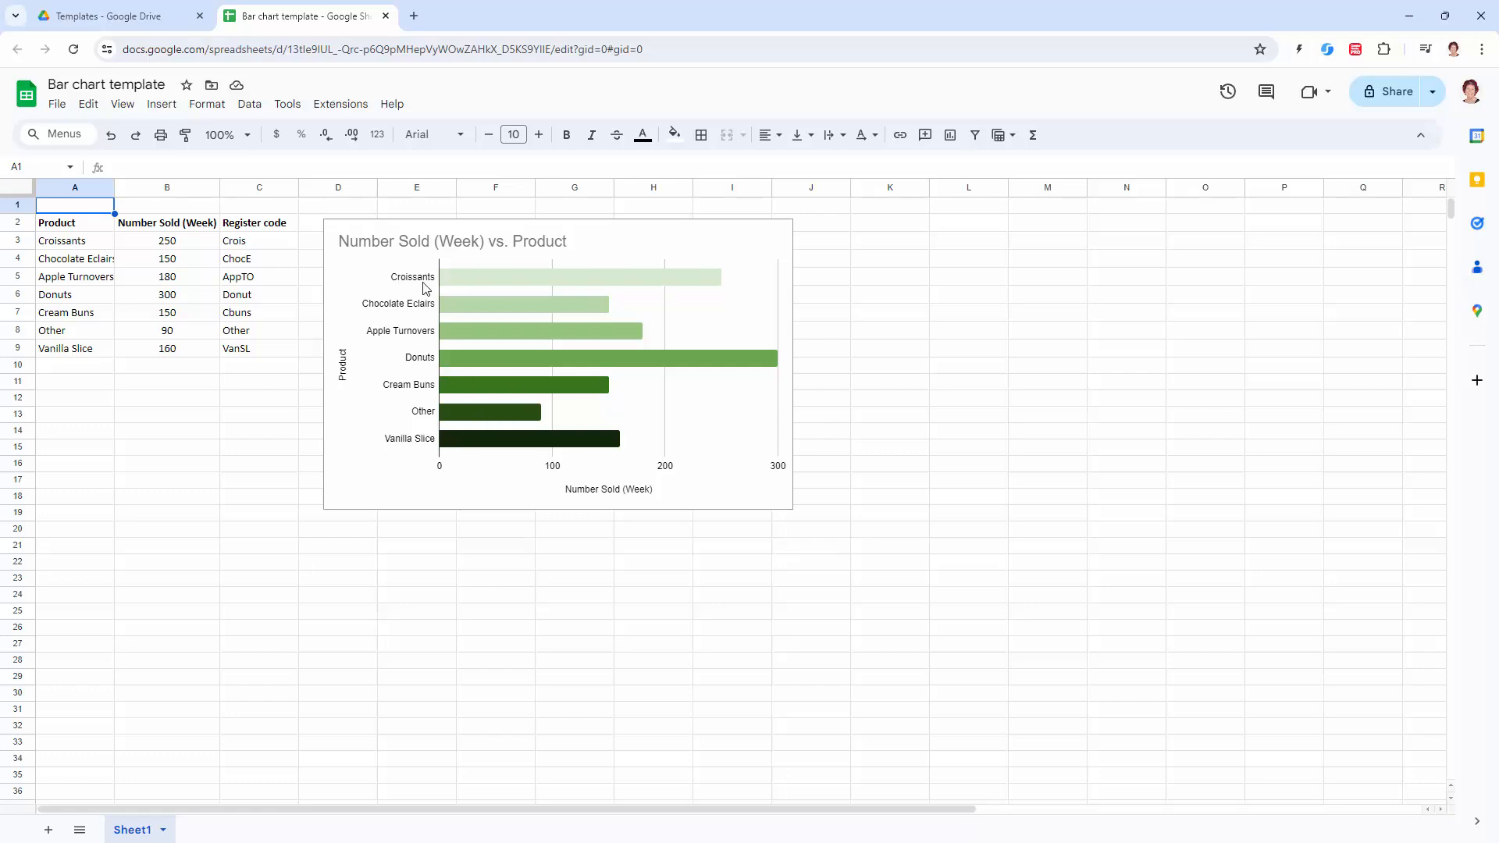
Make a copy of the template named Pastry Sales 2024 in the Sheets and Slides folder, and close the original
left_click(57, 104)
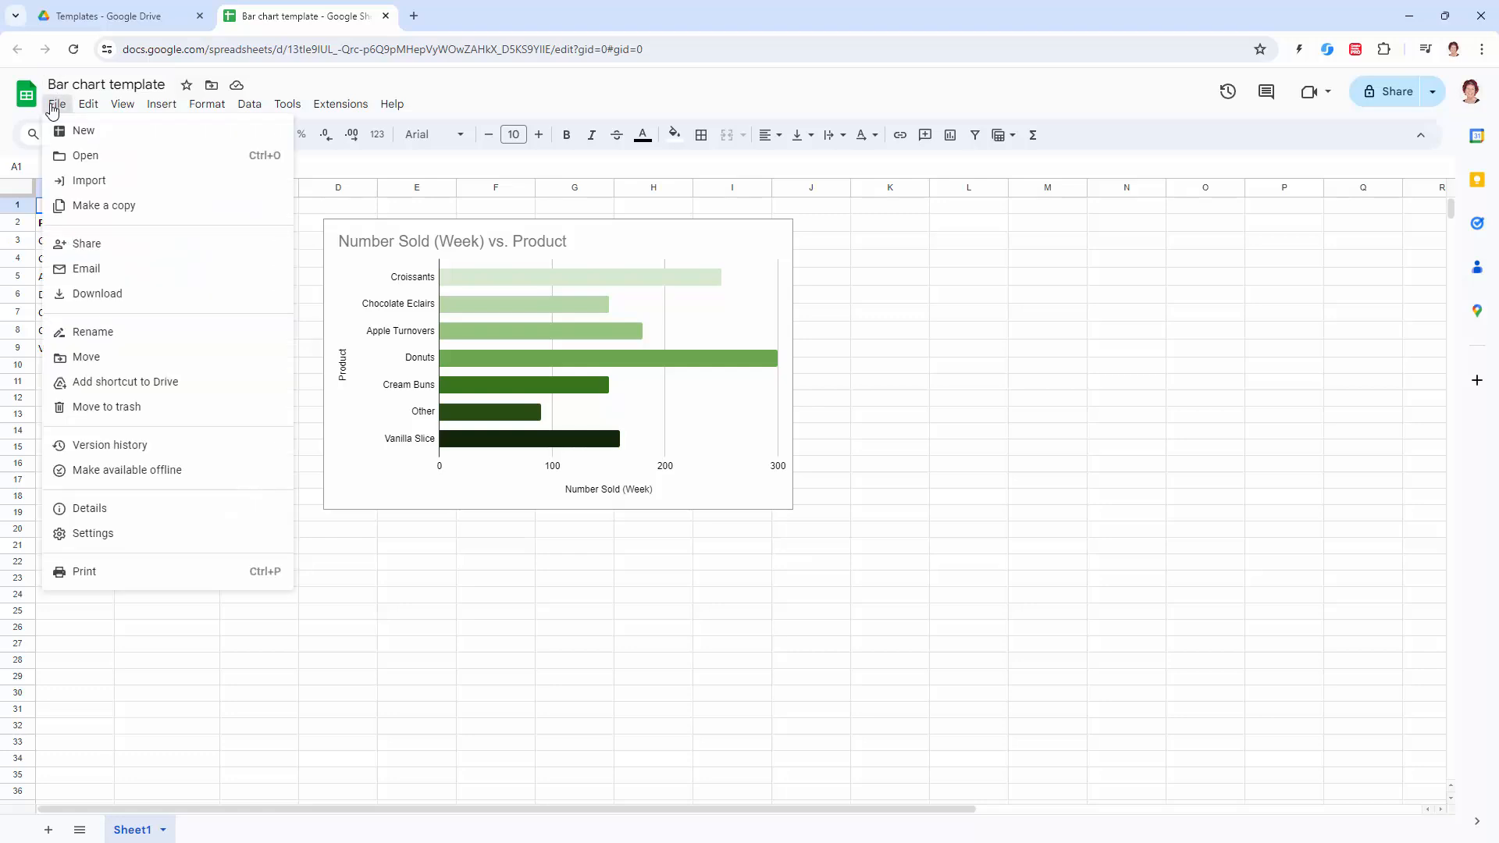
left_click(94, 208)
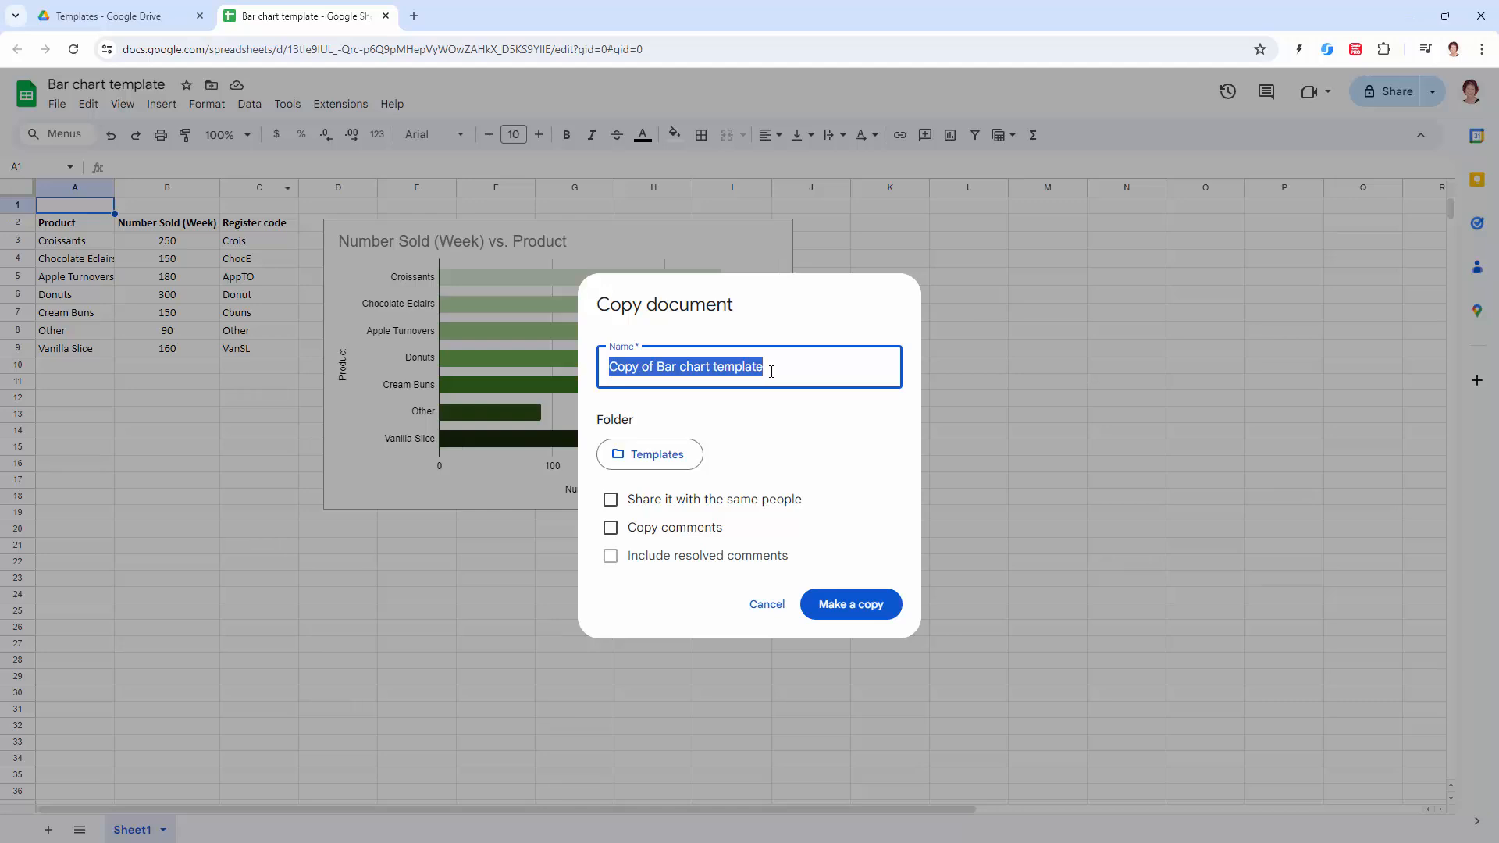
type("Pastry Sa")
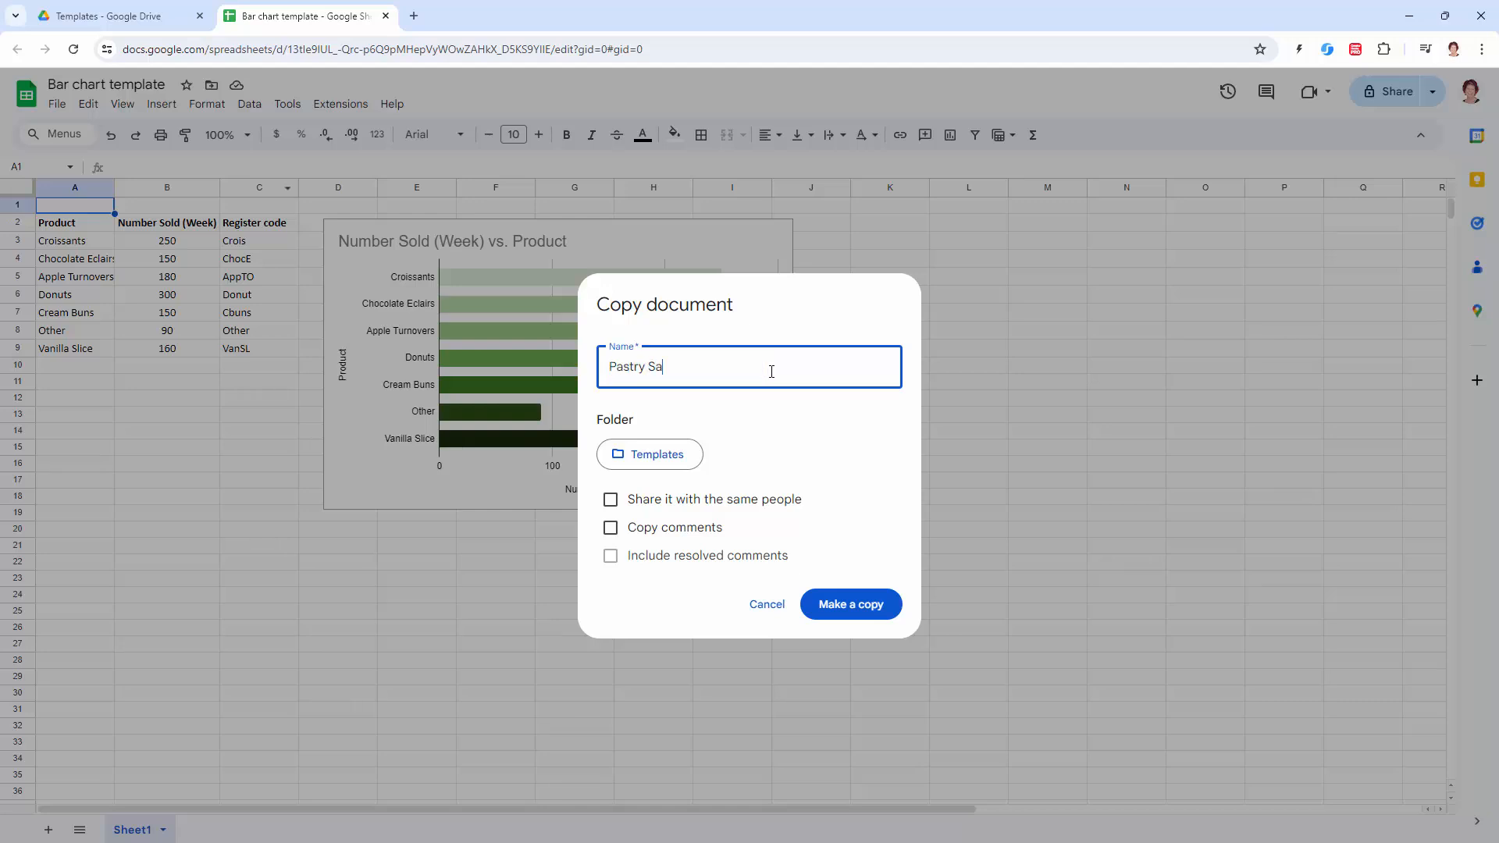
type("les 2024")
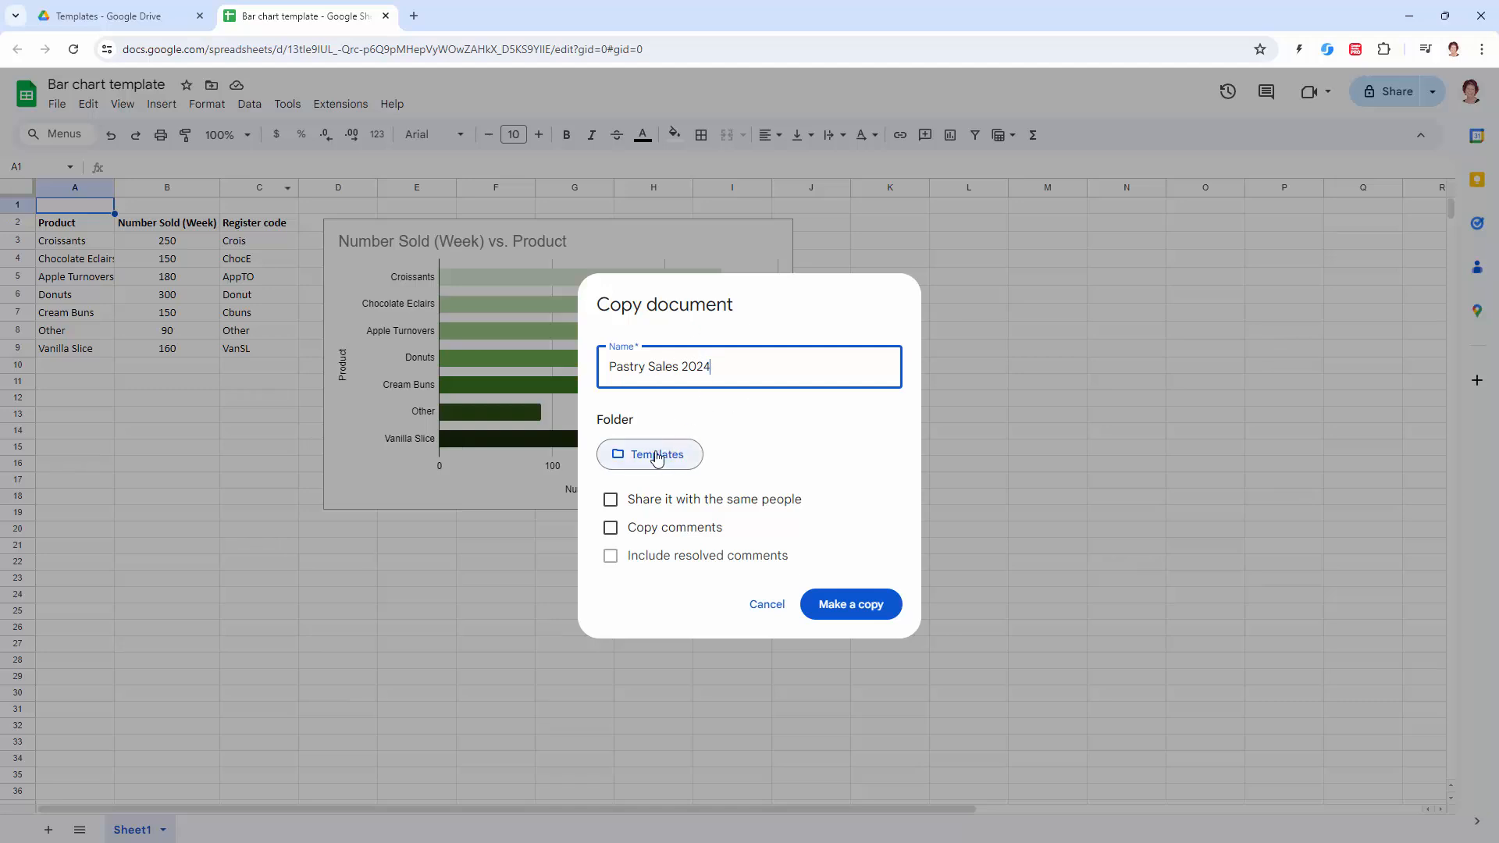
left_click(691, 459)
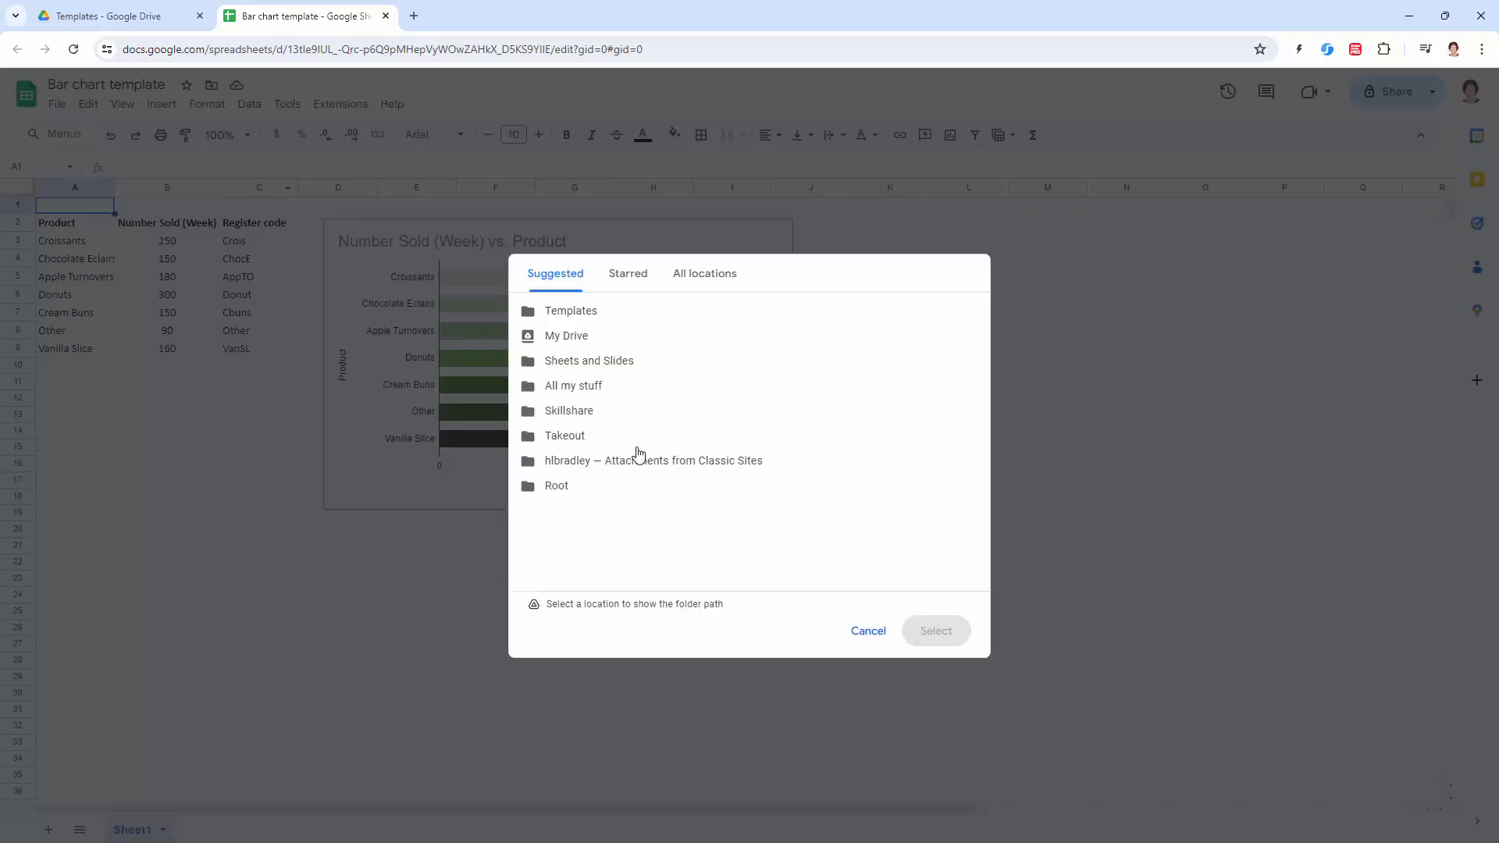
left_click(552, 365)
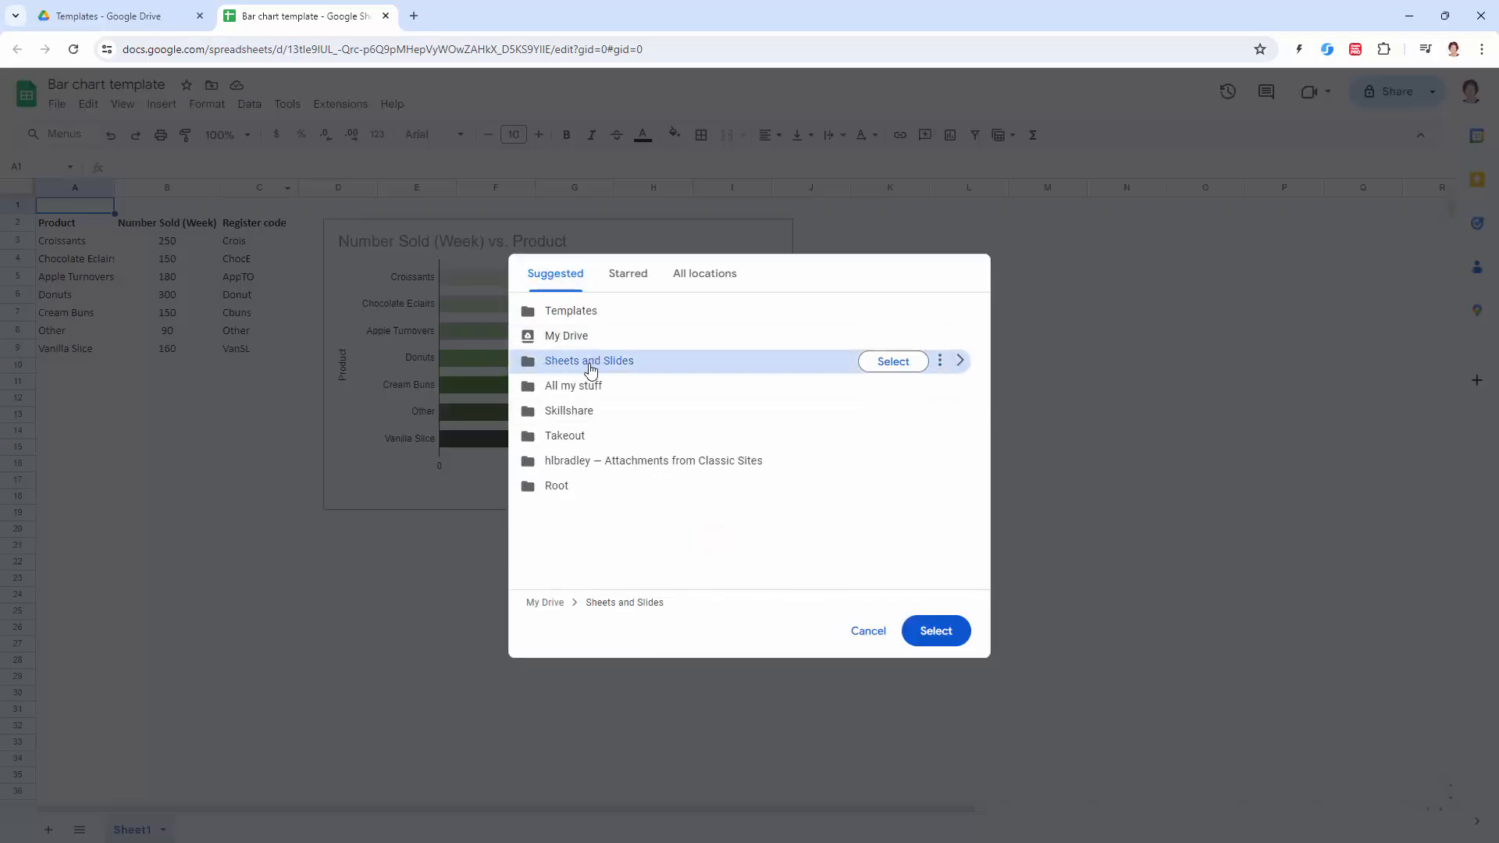
left_click(938, 631)
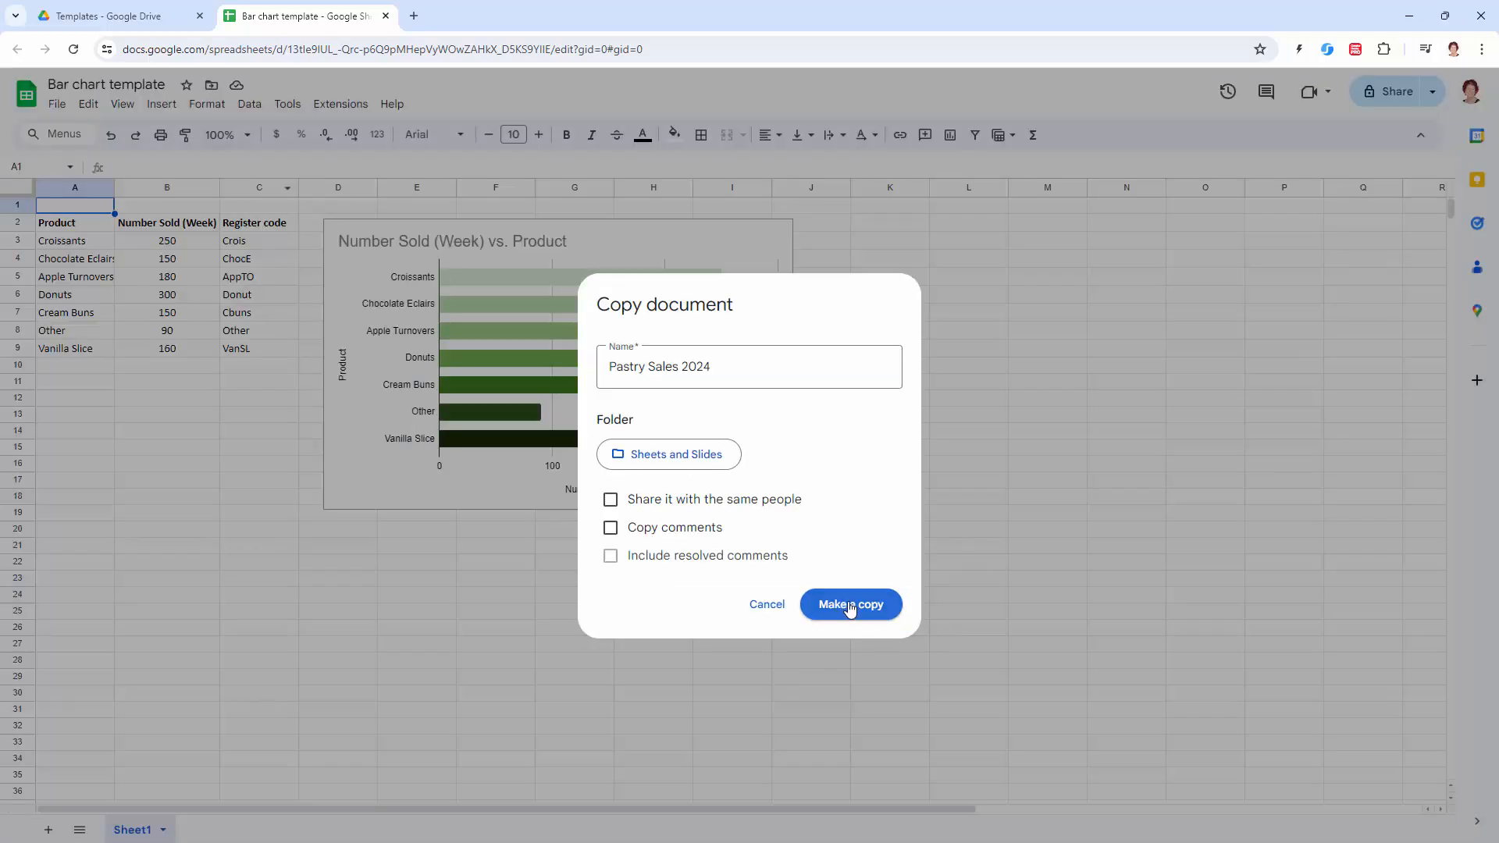
left_click(850, 606)
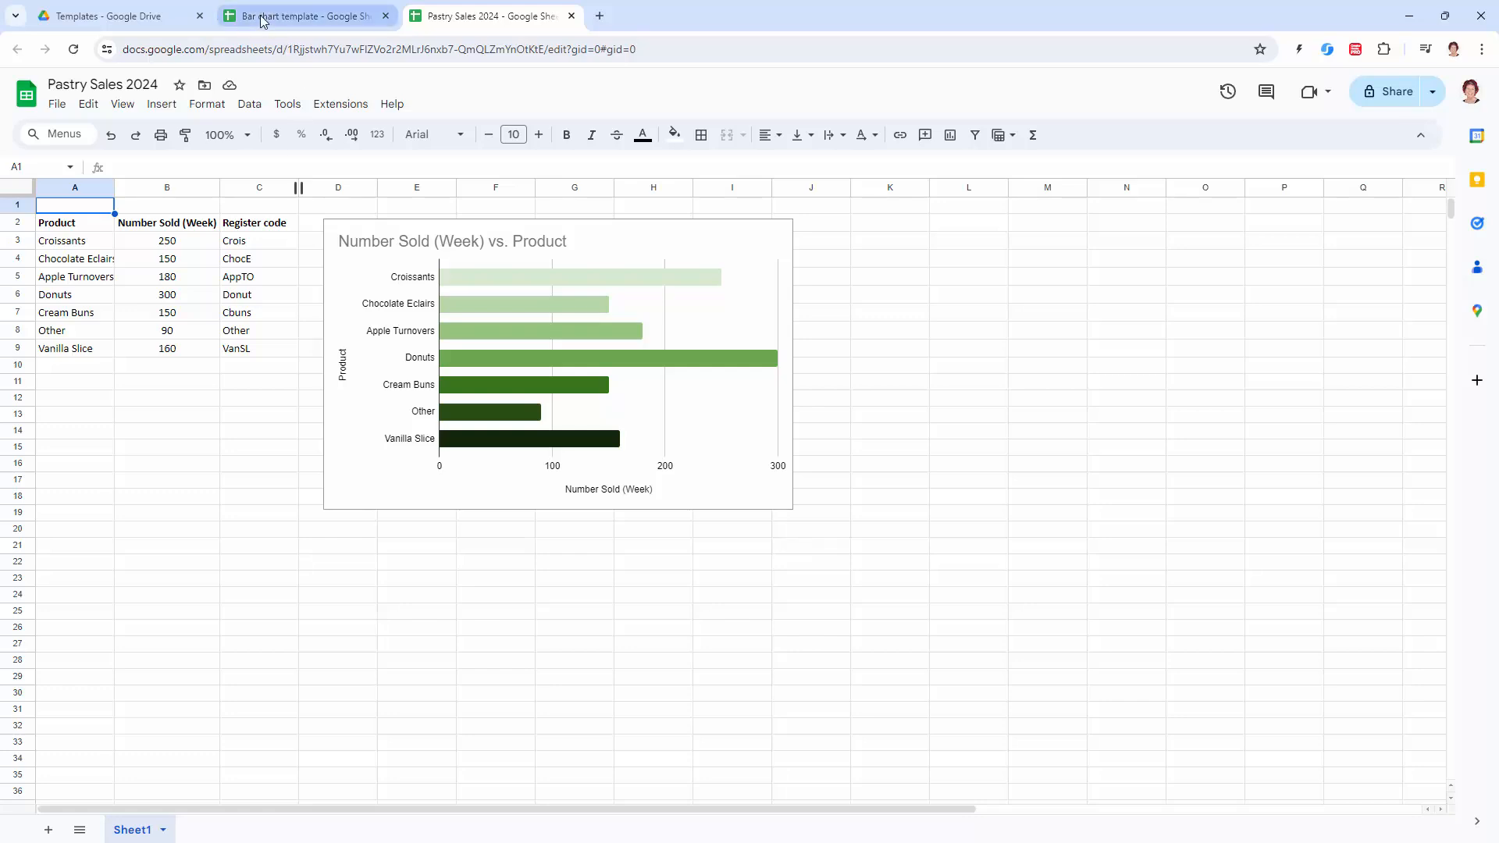
left_click(386, 16)
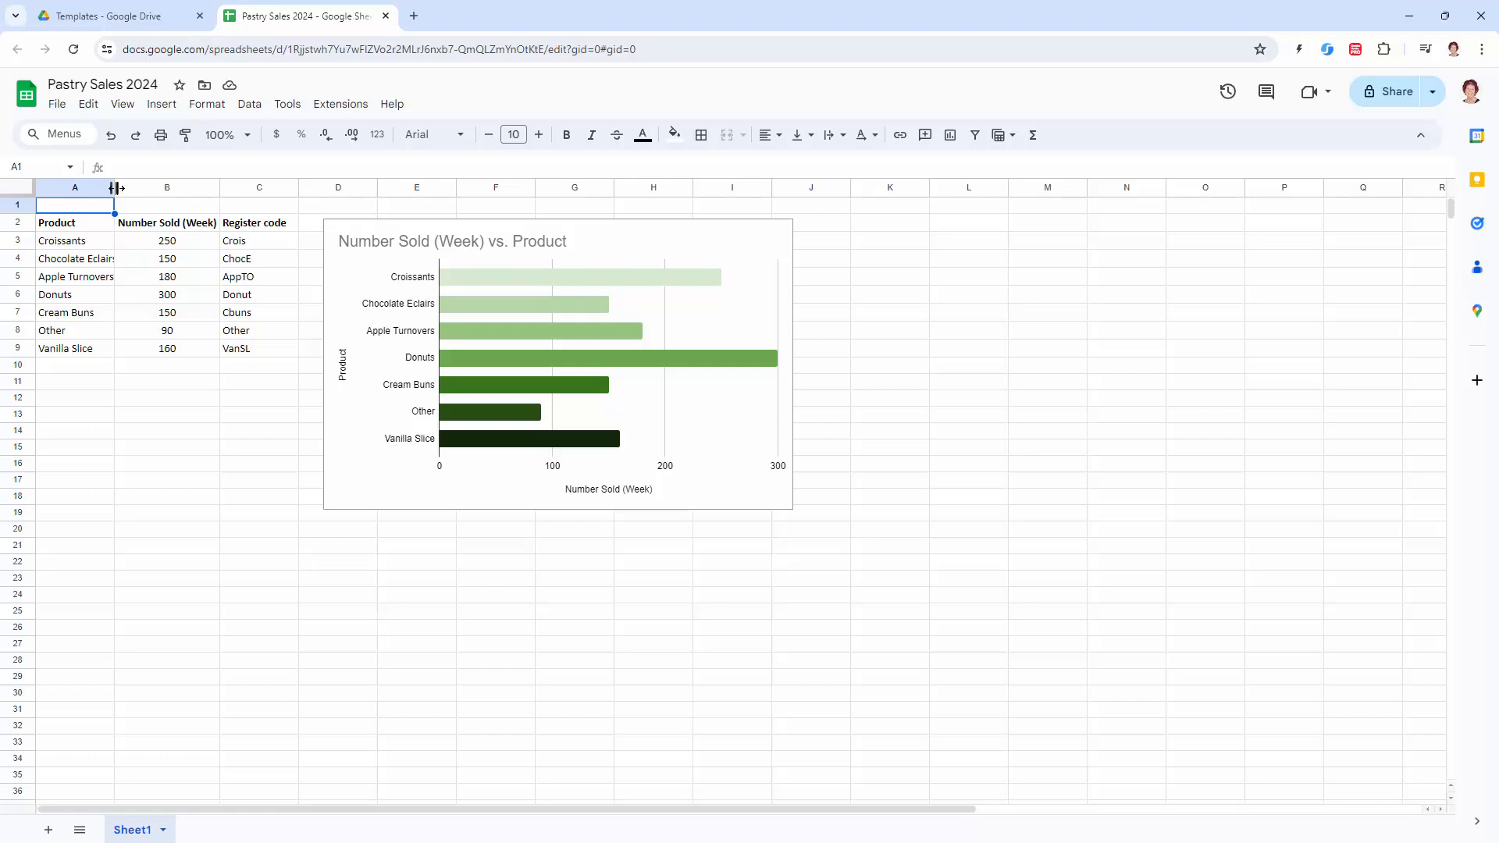
Widen column A to fit the product names and set the Apple Turnovers number sold to 200
left_click_drag(114, 187, 144, 187)
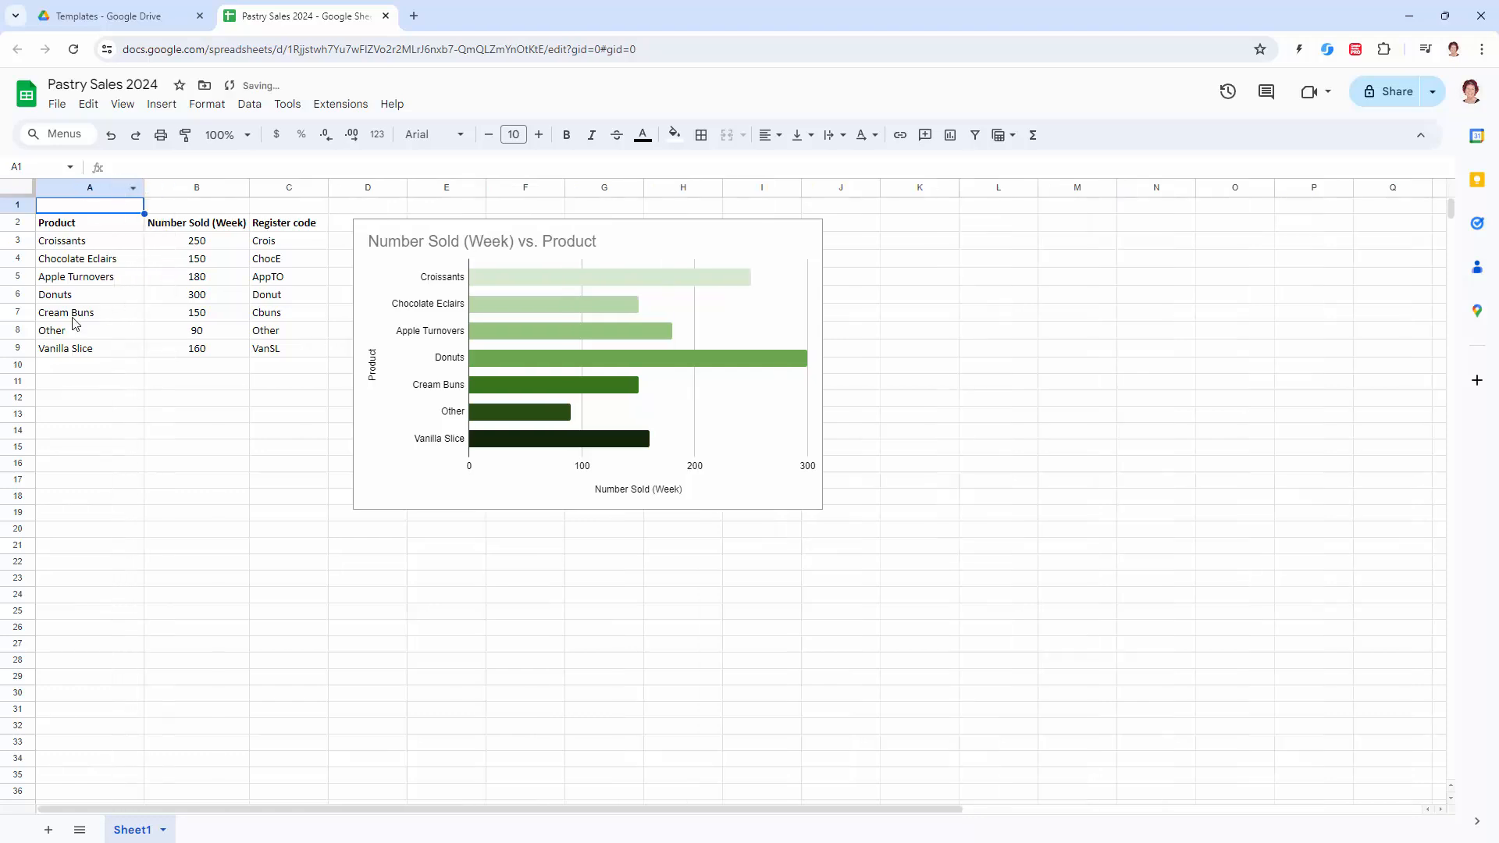
left_click(189, 279)
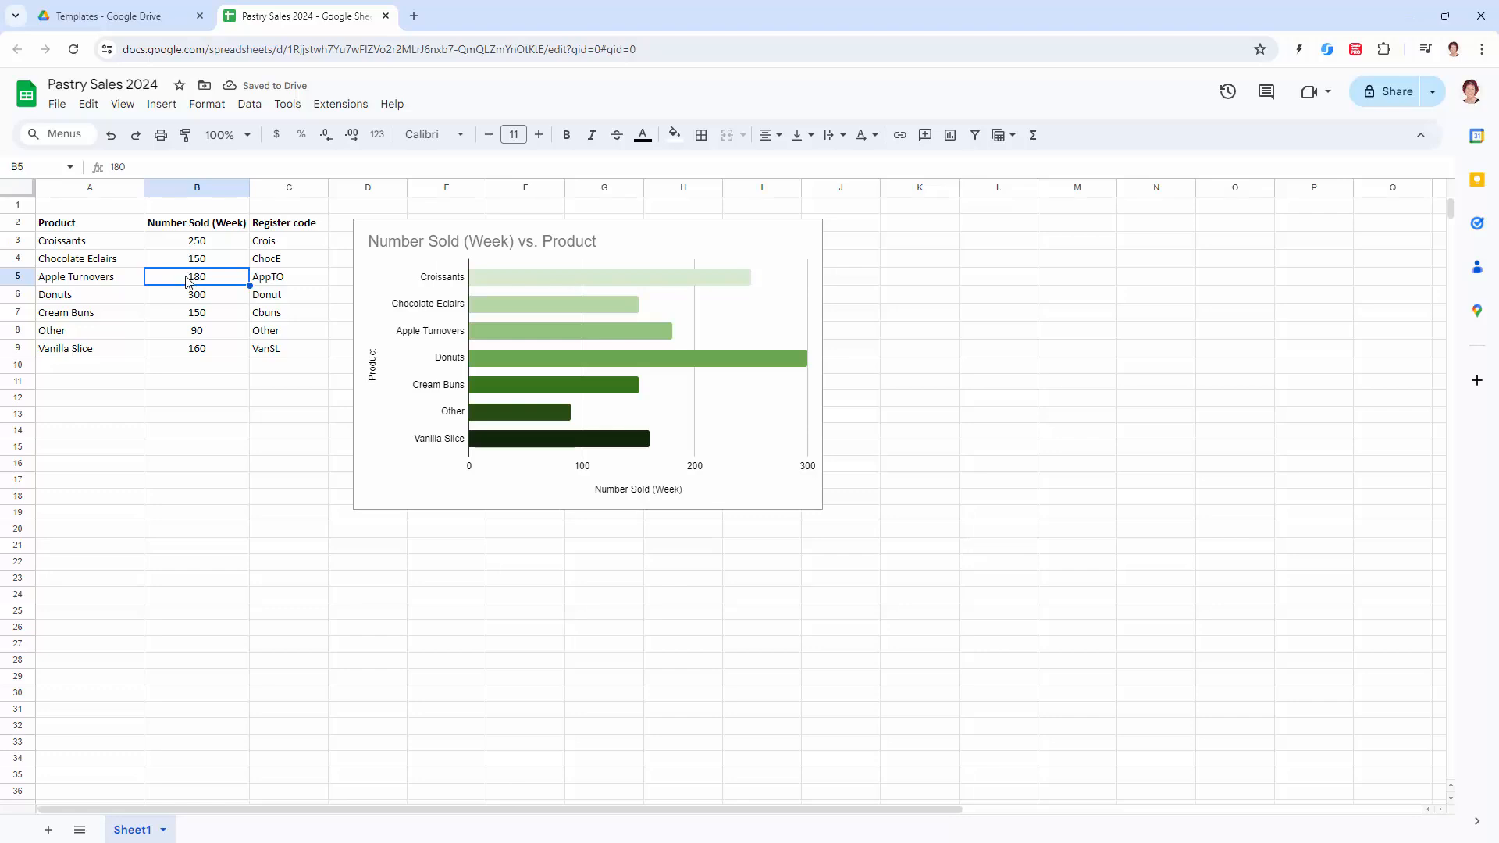
type("200")
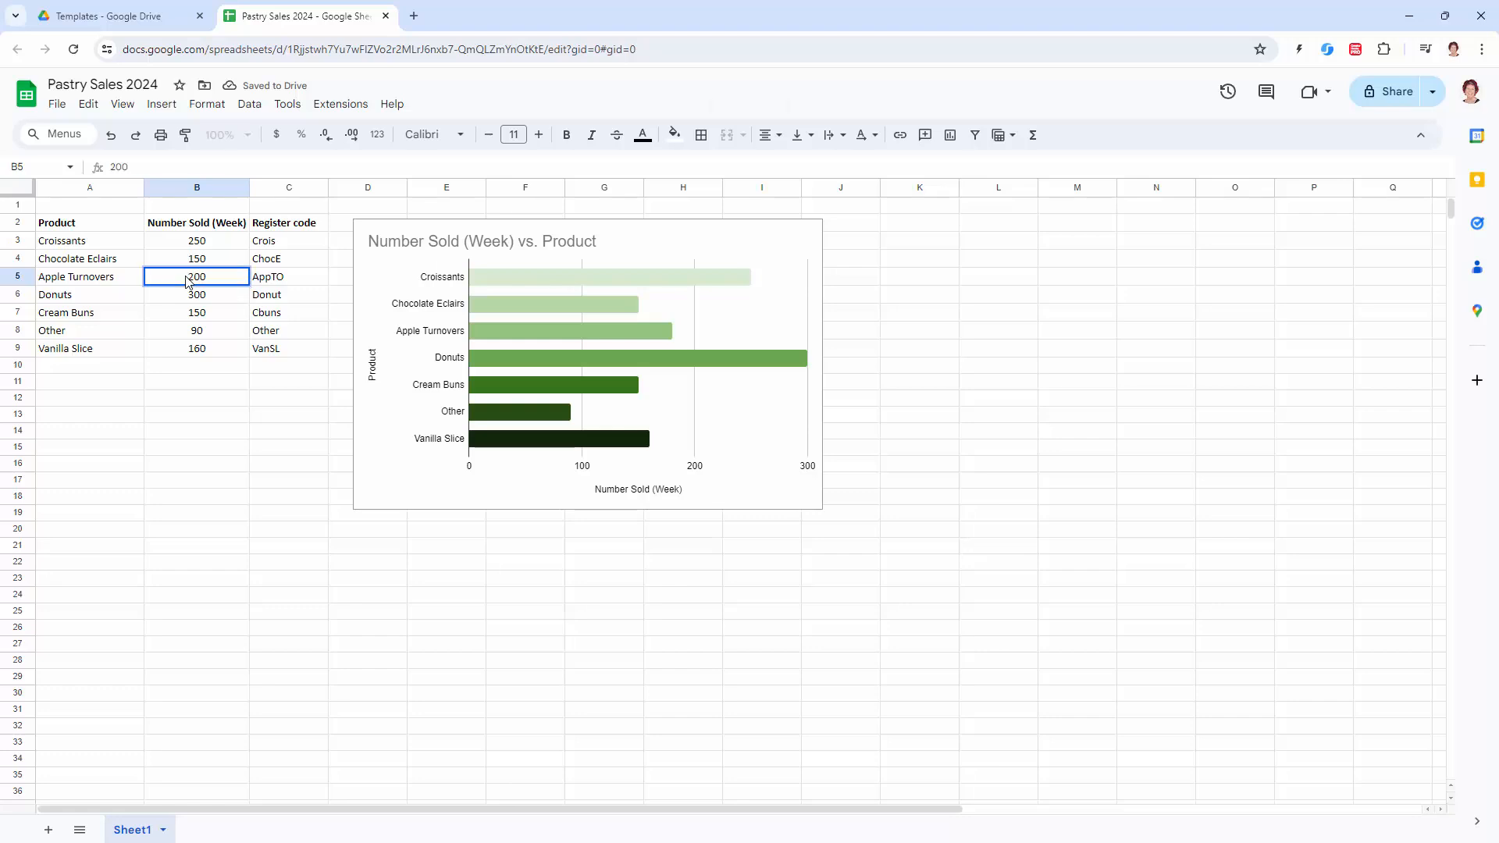
key("Return")
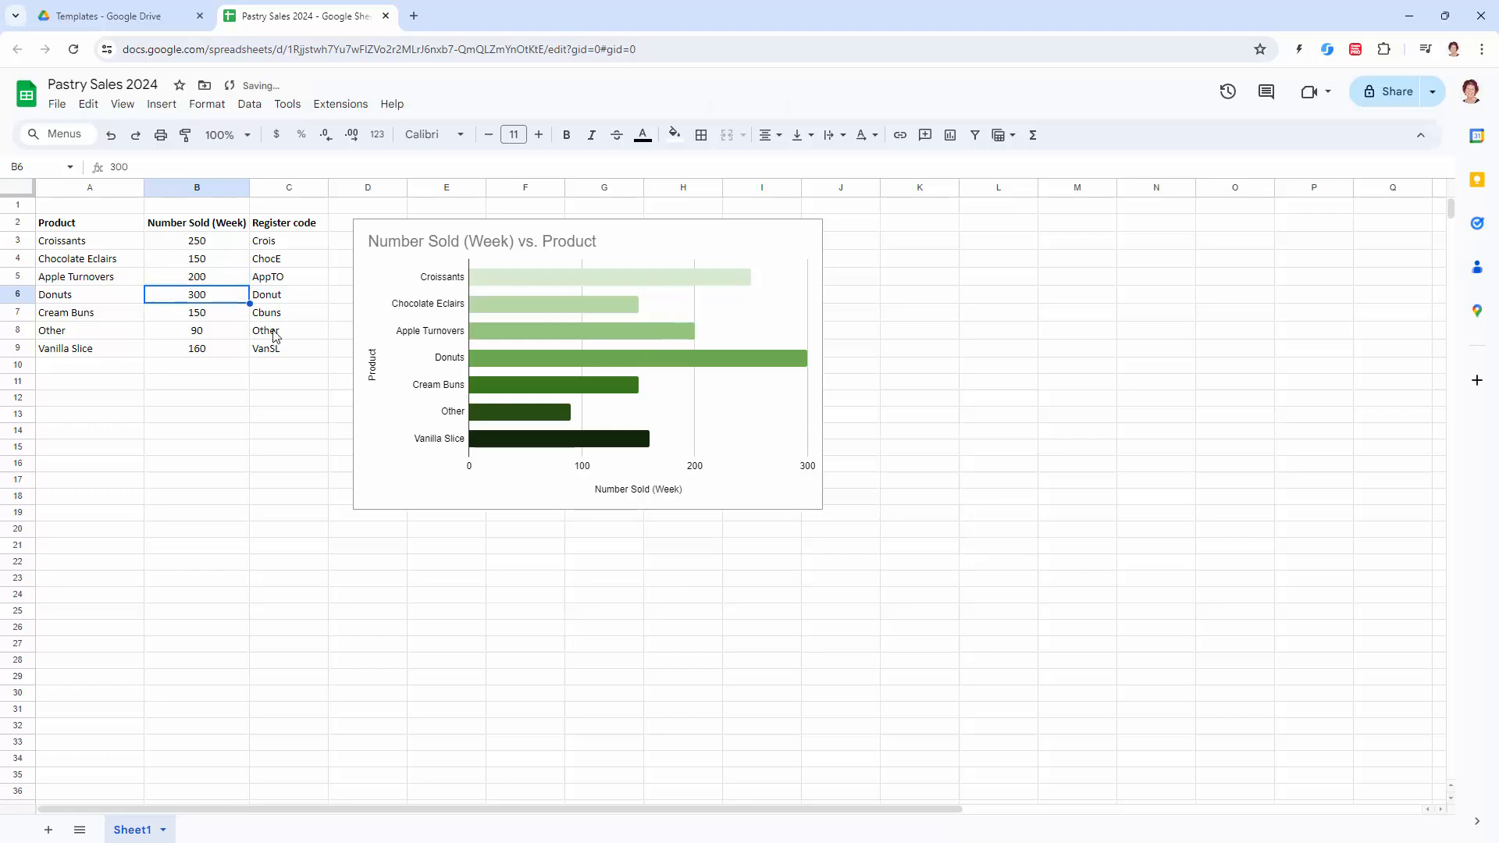
Set the number sold to 140 for Donuts and 190 for Other
type("140")
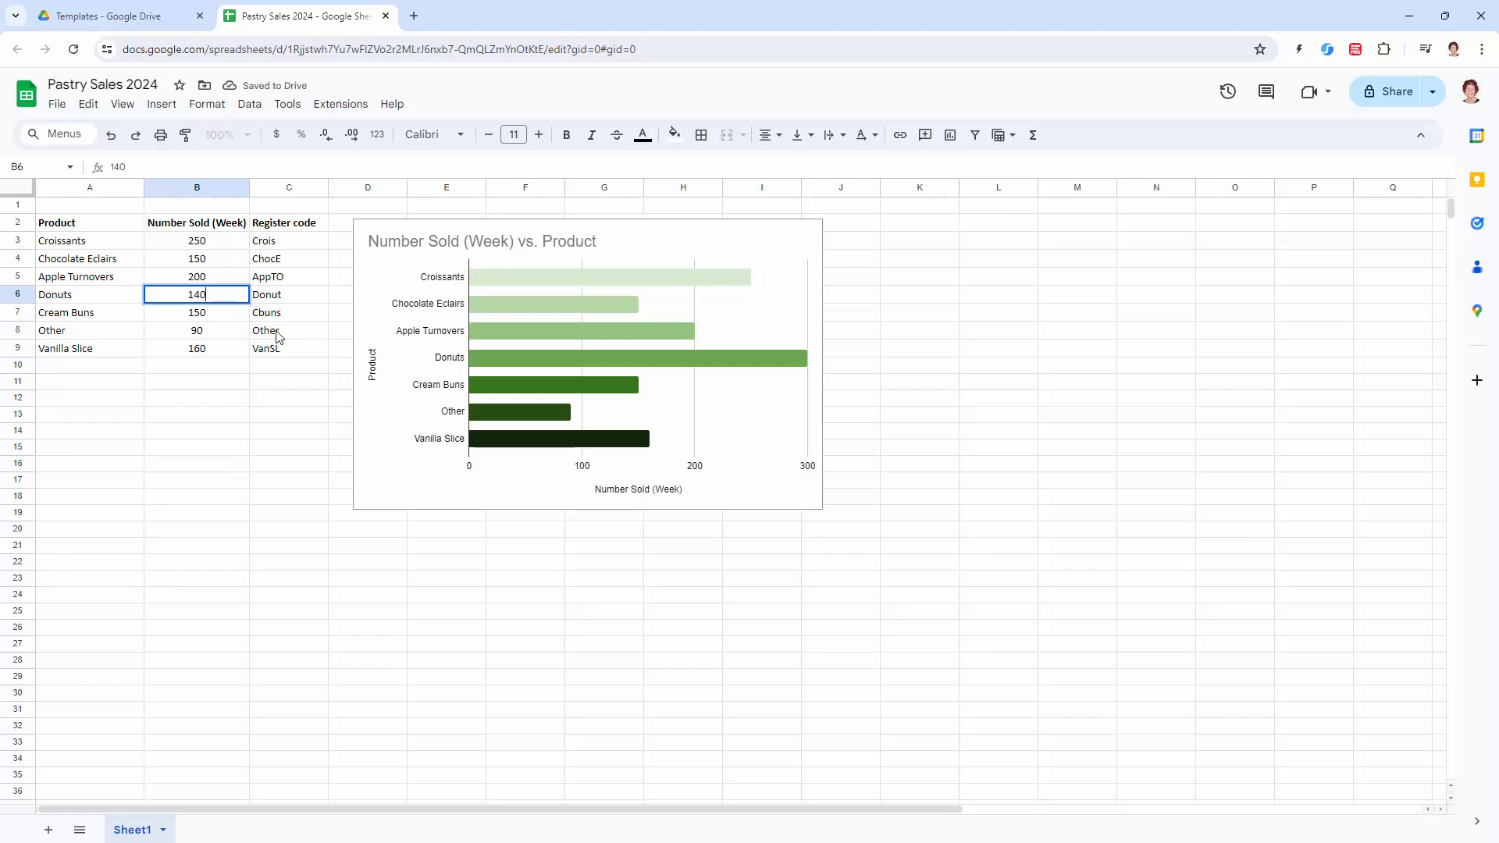
key("Return")
key("Down")
type("190")
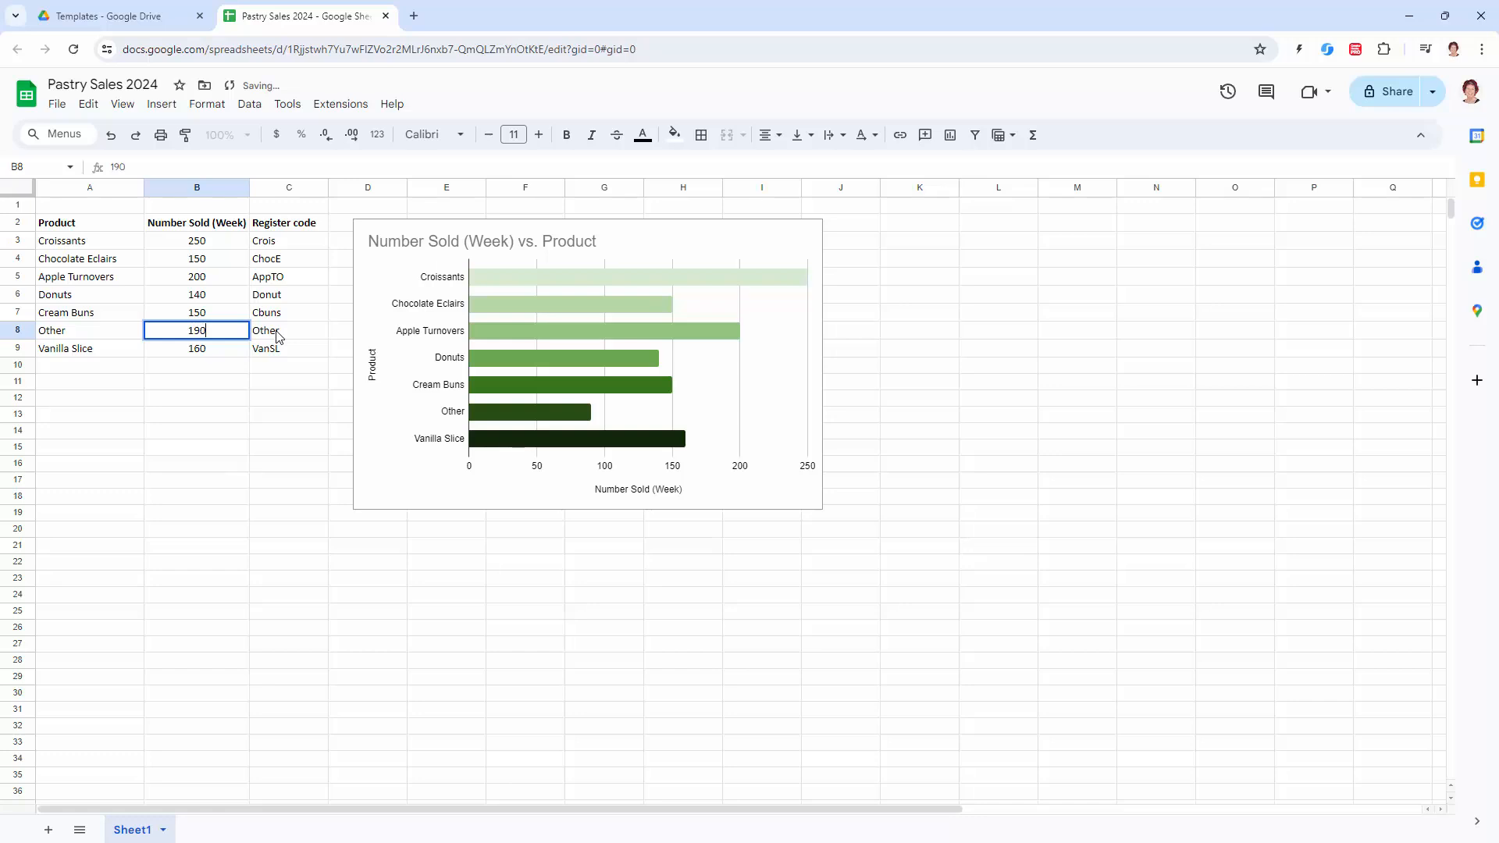
key("Return")
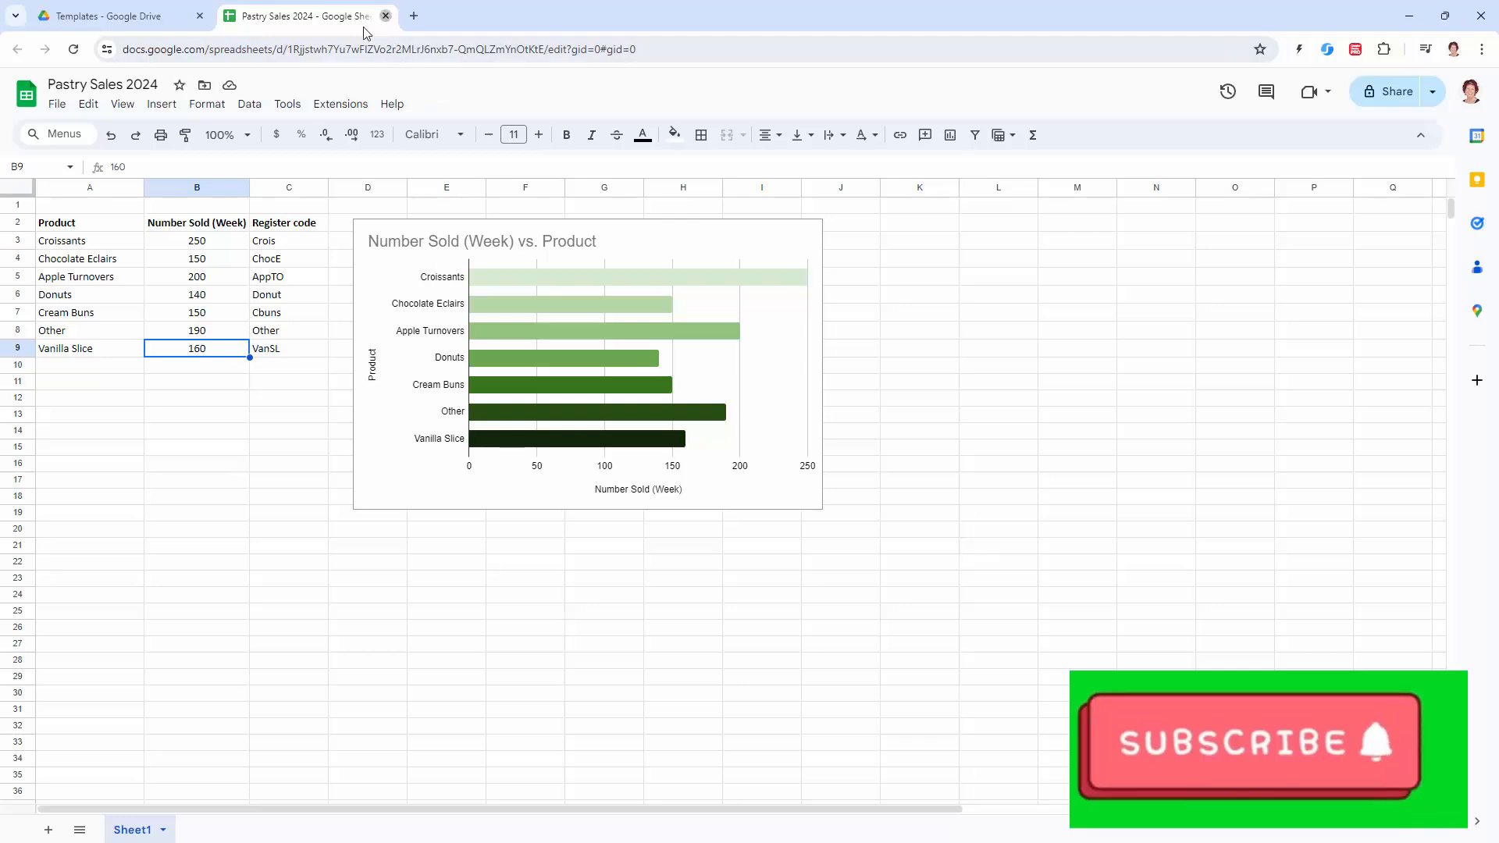
Close the spreadsheet and reopen the most recently modified Pastry Sales 2024 from the Sheets and Slides folder to check its chart
left_click(385, 15)
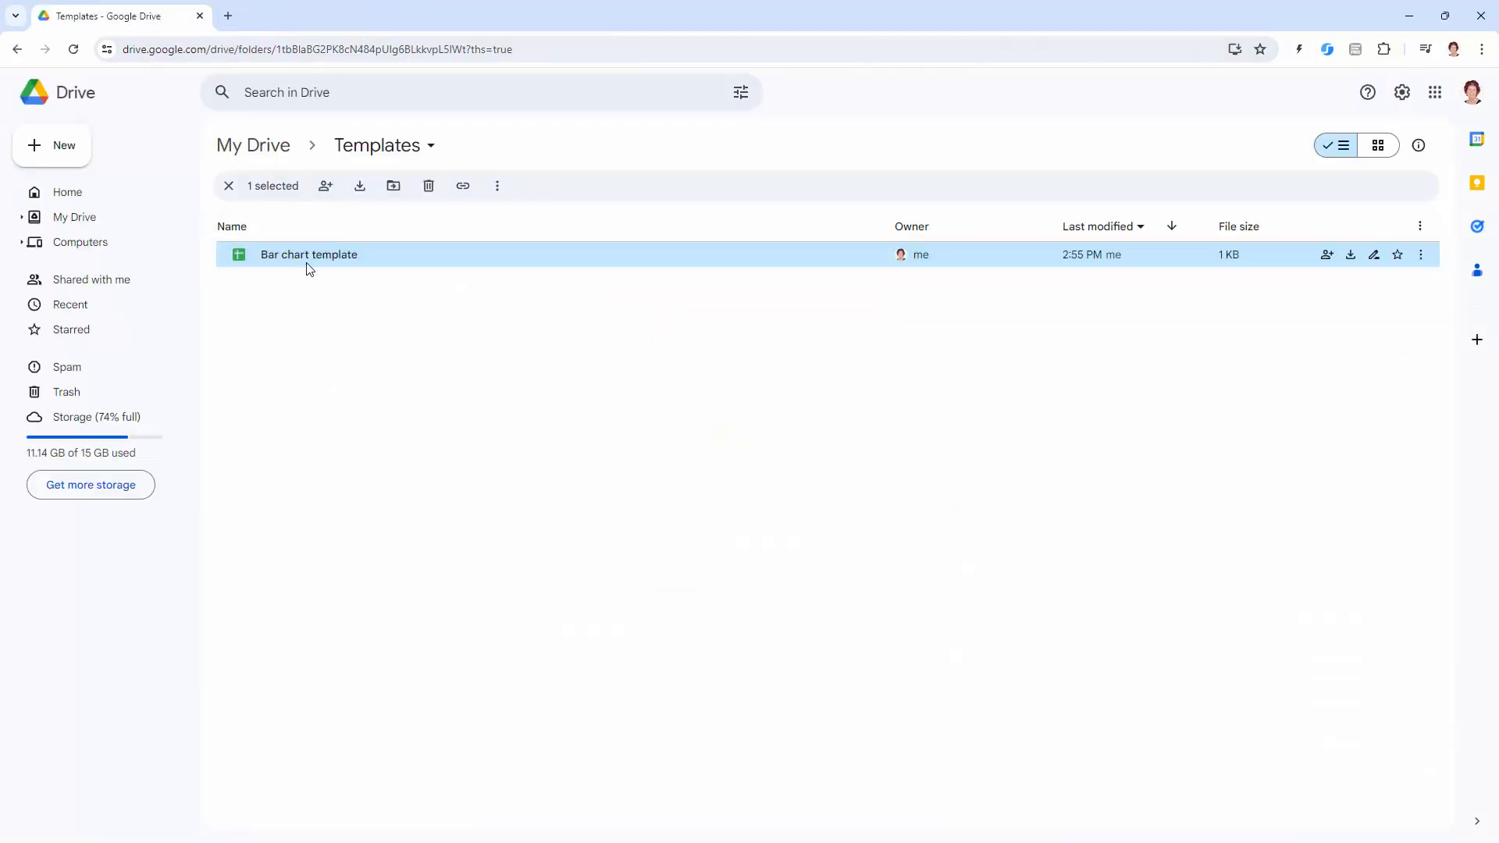
left_click(266, 150)
double_click(263, 281)
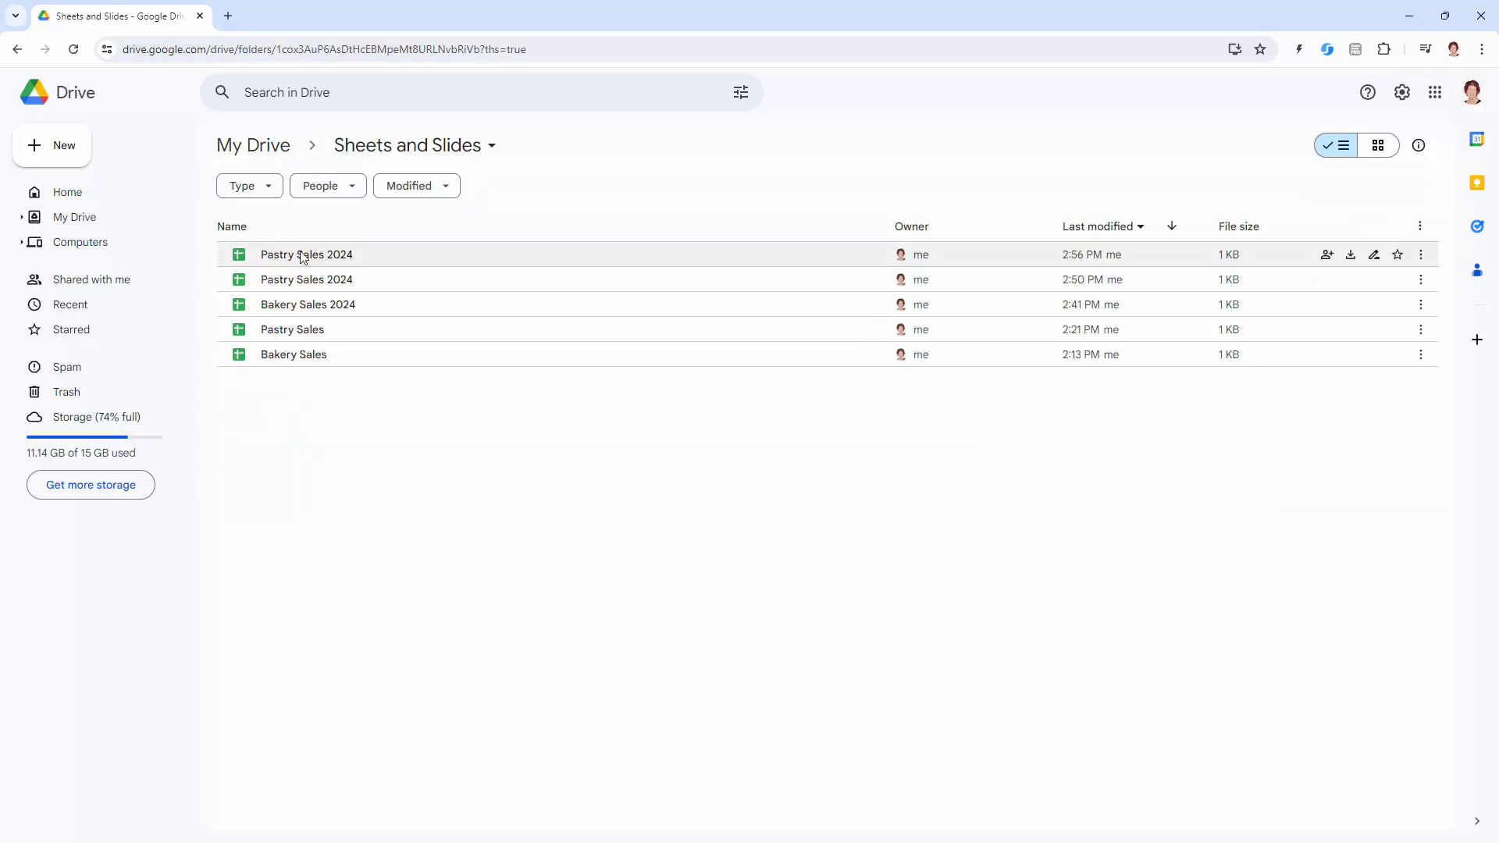
double_click(302, 256)
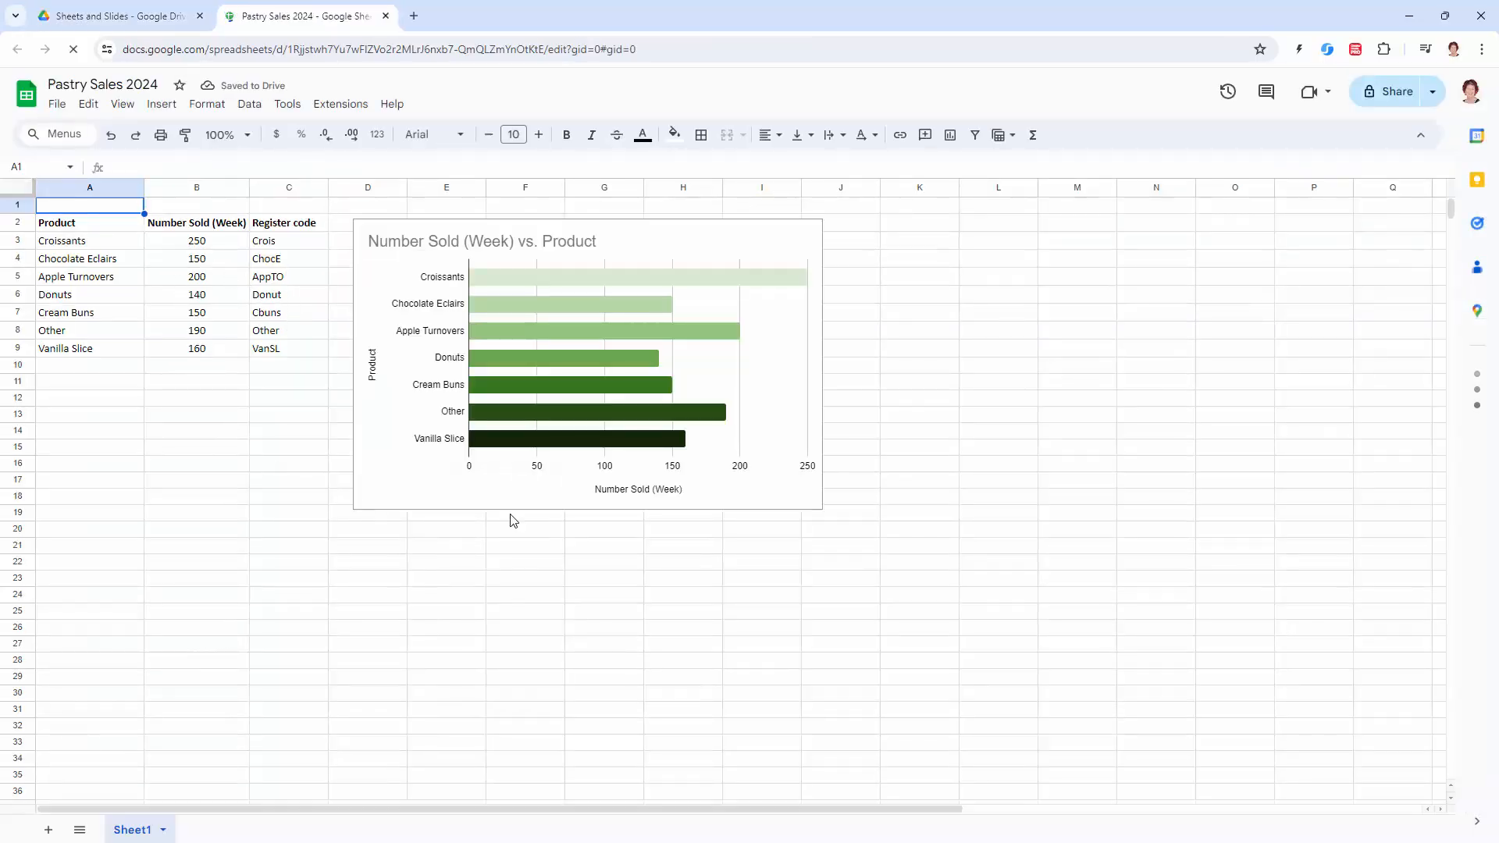
left_click(685, 551)
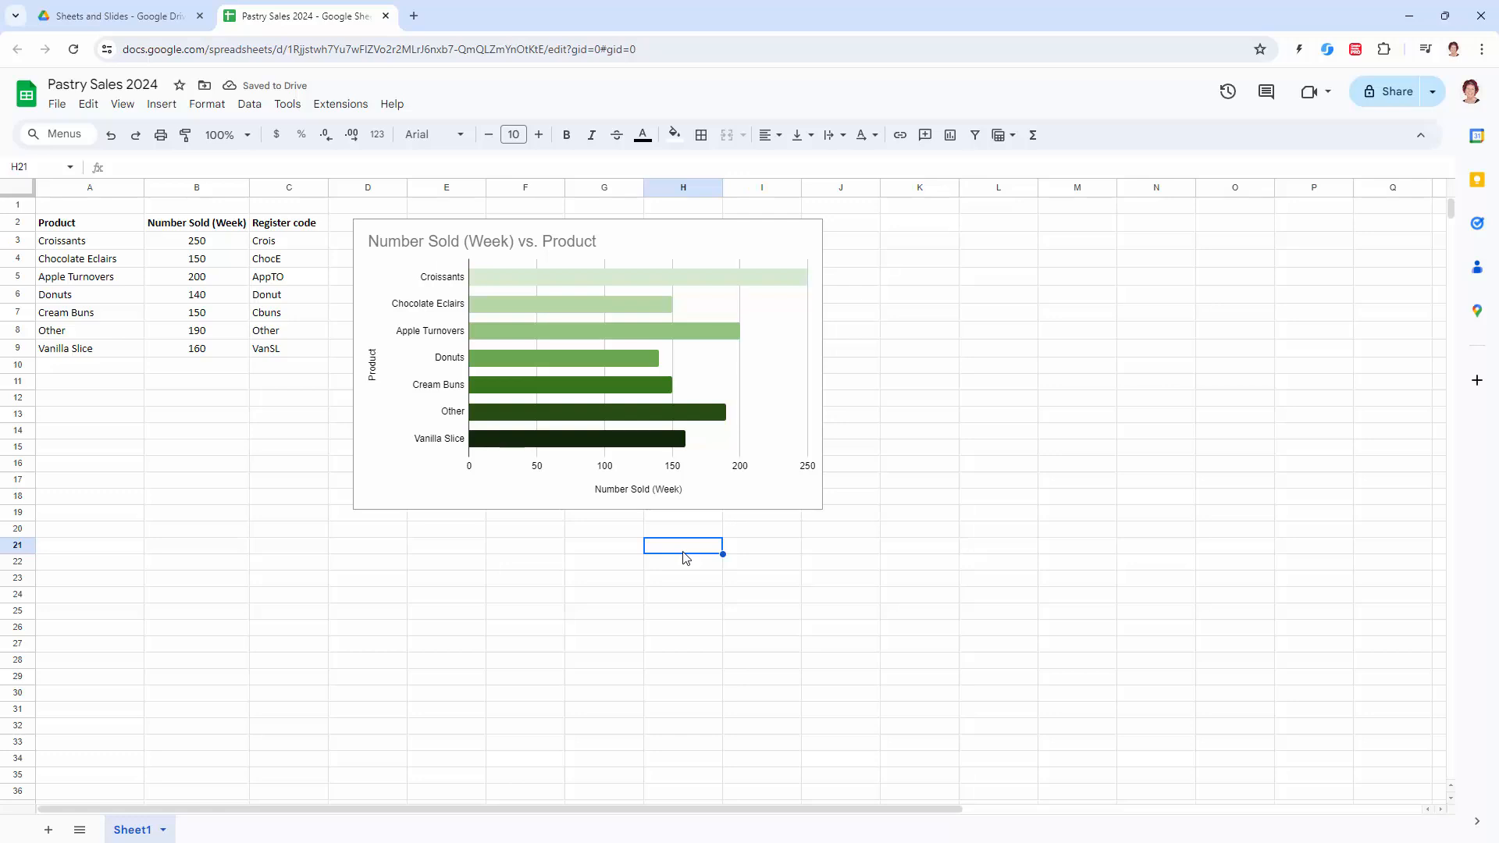